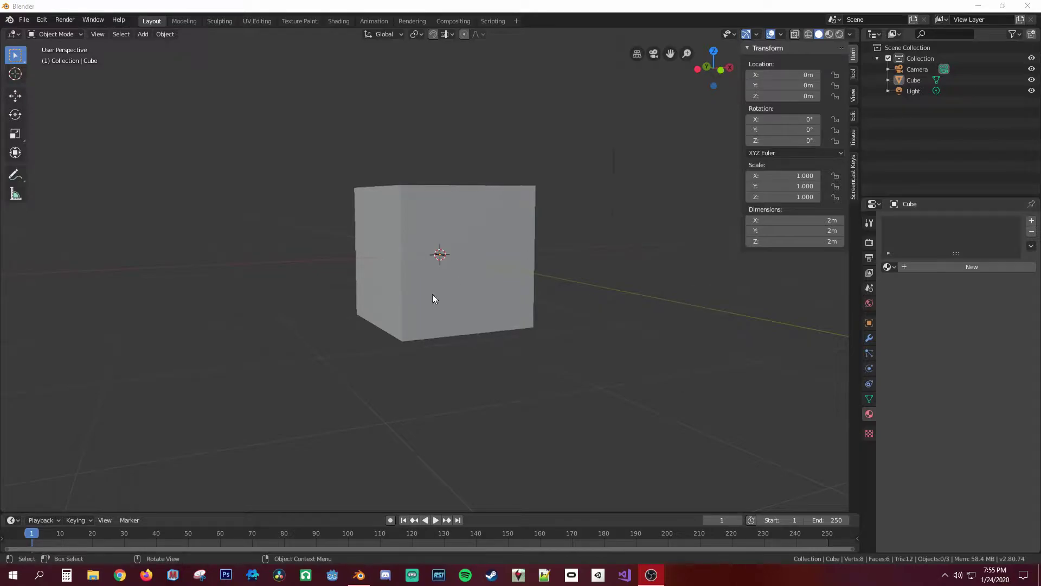
Orbit around the default cube to see its sides, ending with a head-on view
middle_click_drag(433, 298, 403, 290)
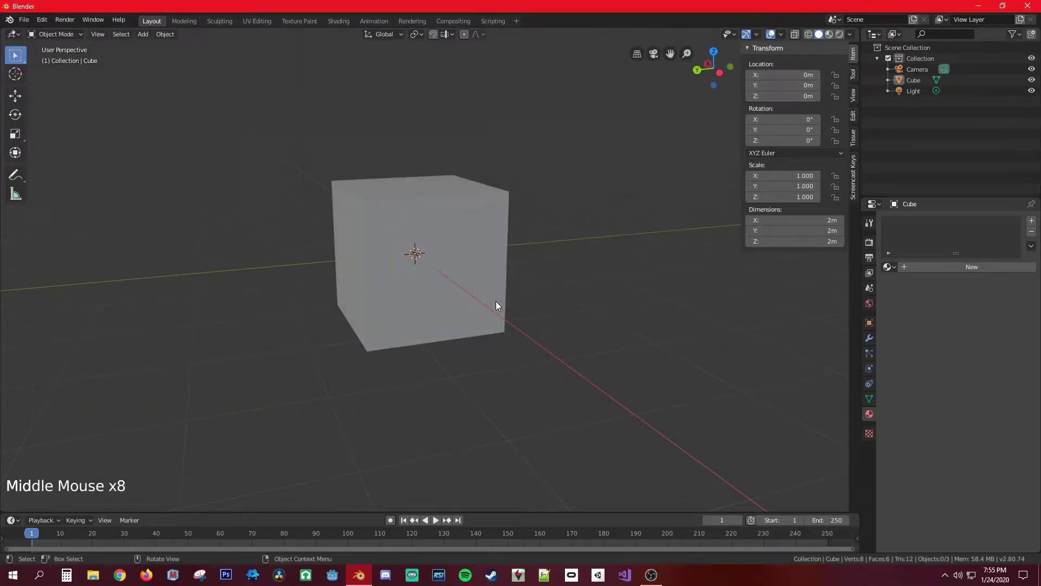
middle_click_drag(411, 295, 377, 321)
middle_click_drag(460, 308, 434, 319)
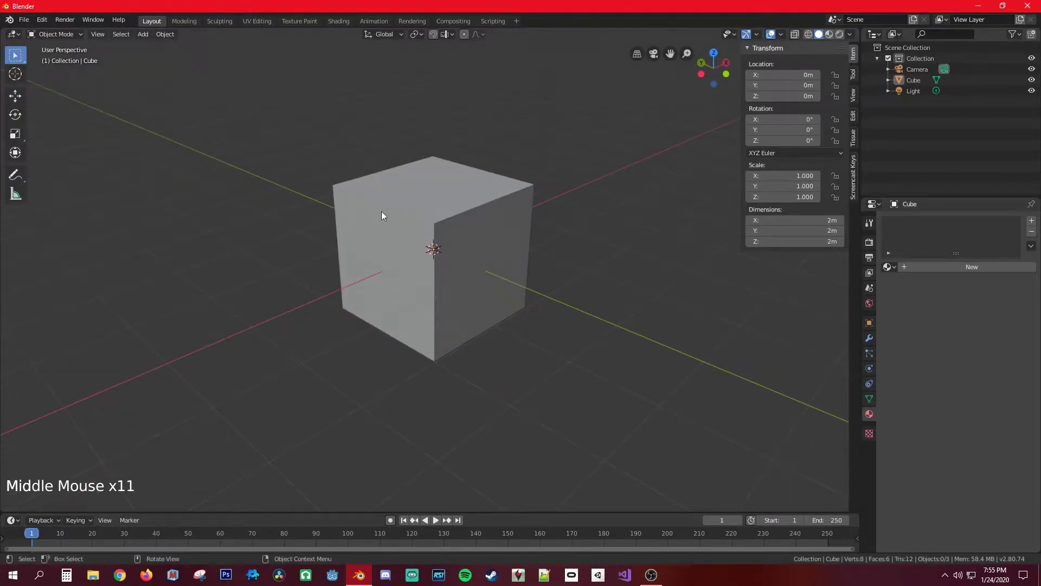
middle_click_drag(407, 222, 530, 299)
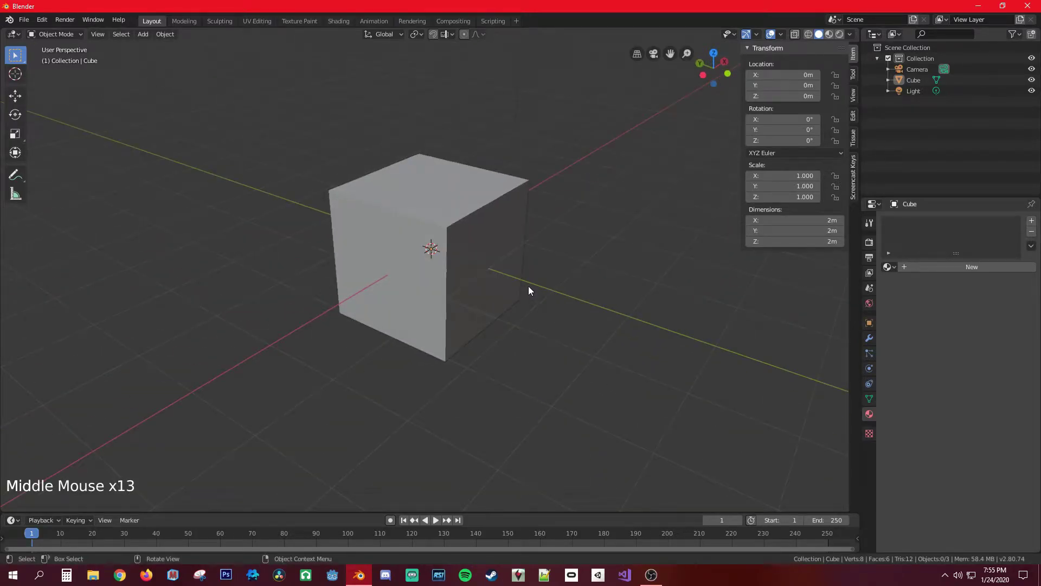
middle_click_drag(464, 259, 333, 307)
Zoom in and out on the cube, then orbit to view it from above and back to the front
scroll(413, 292, "down", 1)
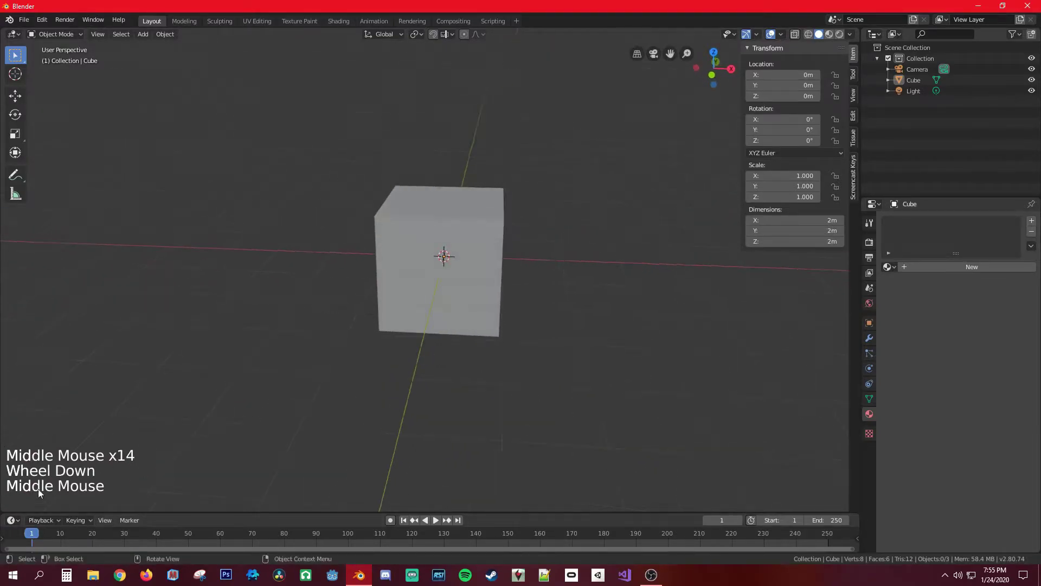
scroll(15, 464, "down", 2)
scroll(65, 445, "up", 2)
scroll(66, 442, "down", 3)
scroll(66, 442, "up", 4)
scroll(66, 442, "down", 3)
scroll(66, 444, "up", 4)
scroll(66, 444, "down", 3)
scroll(66, 443, "up", 4)
scroll(108, 456, "down", 5)
scroll(152, 464, "up", 5)
scroll(174, 467, "down", 3)
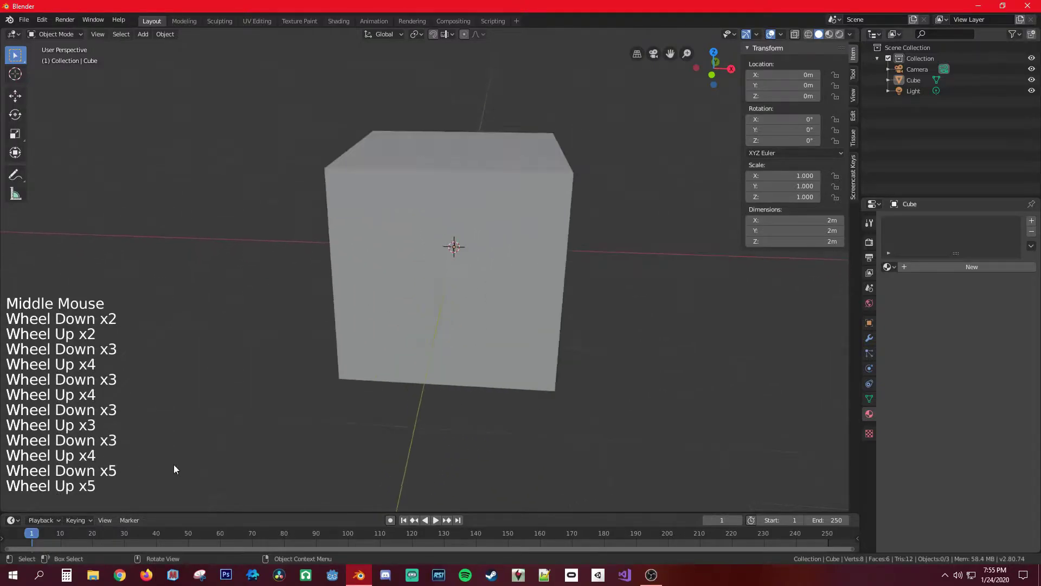
scroll(136, 434, "up", 4)
scroll(109, 412, "down", 6)
scroll(92, 400, "up", 2)
middle_click_drag(380, 347, 400, 333)
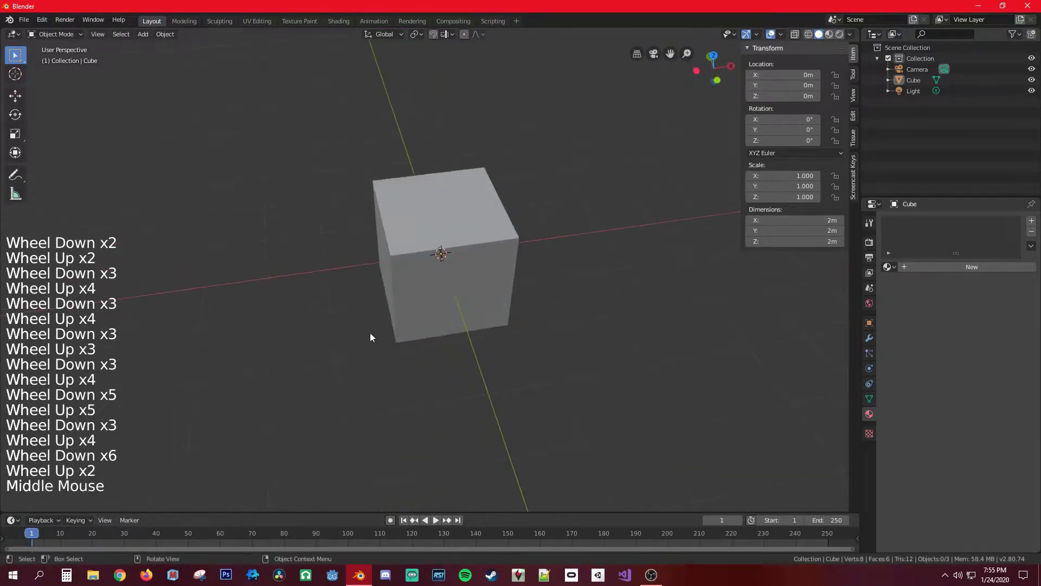
middle_click_drag(500, 330, 481, 299)
scroll(482, 299, "up", 1)
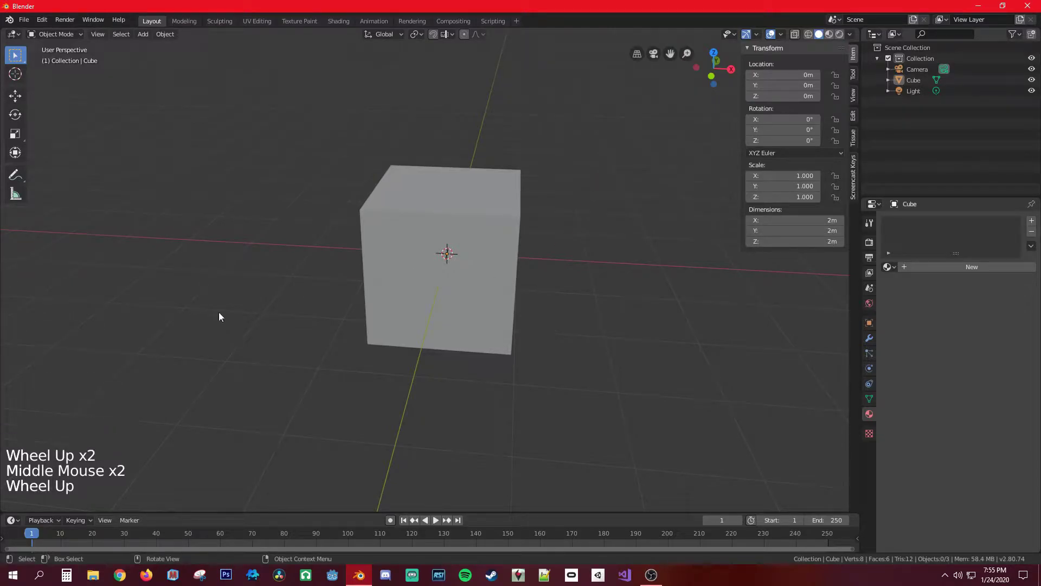
middle_click_drag(386, 255, 267, 226)
Check Edit > Preferences Keymap (Select With Left, Spacebar Play), then select the cube in the viewport
left_click(42, 20)
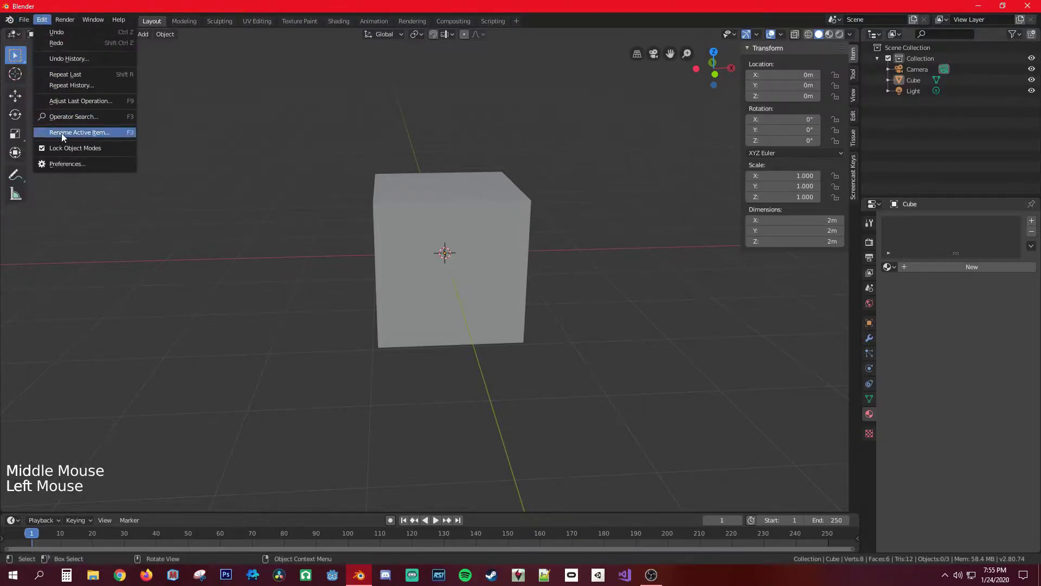
left_click(61, 165)
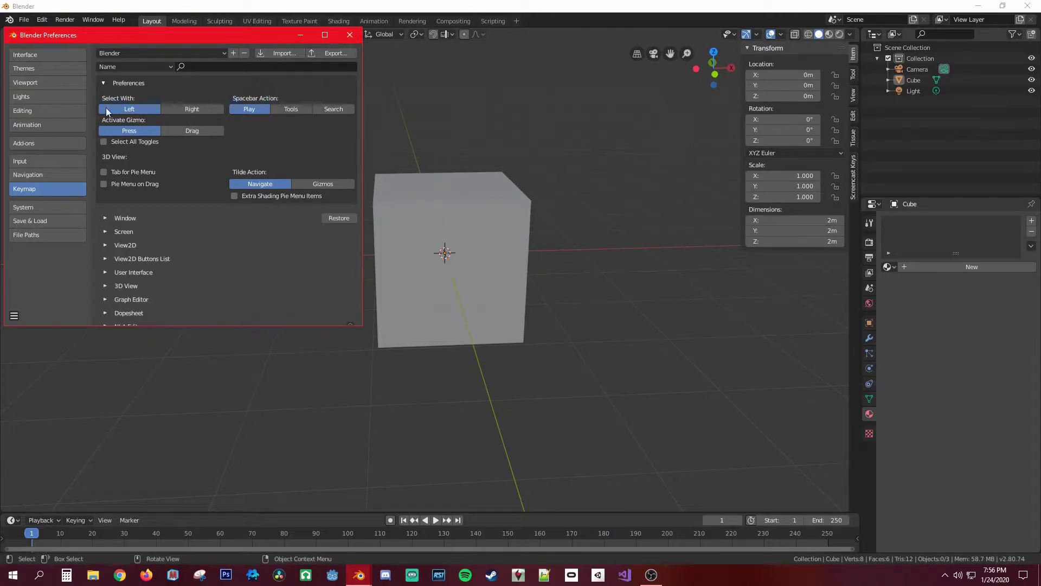
left_click(440, 251)
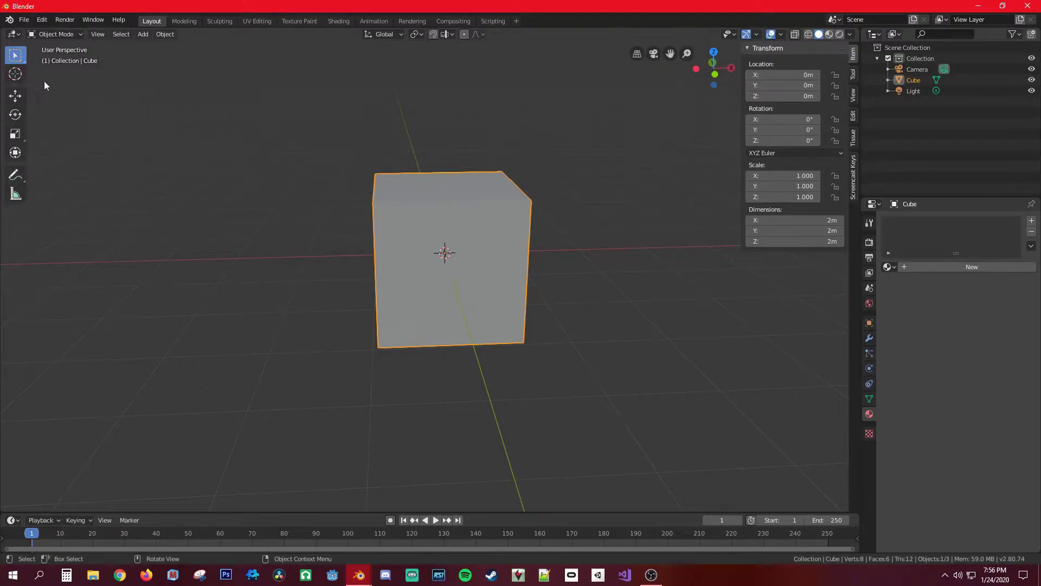
left_click(24, 20)
left_click(534, 266)
left_click(389, 259)
middle_click_drag(444, 237, 500, 264)
middle_click_drag(356, 242, 380, 225)
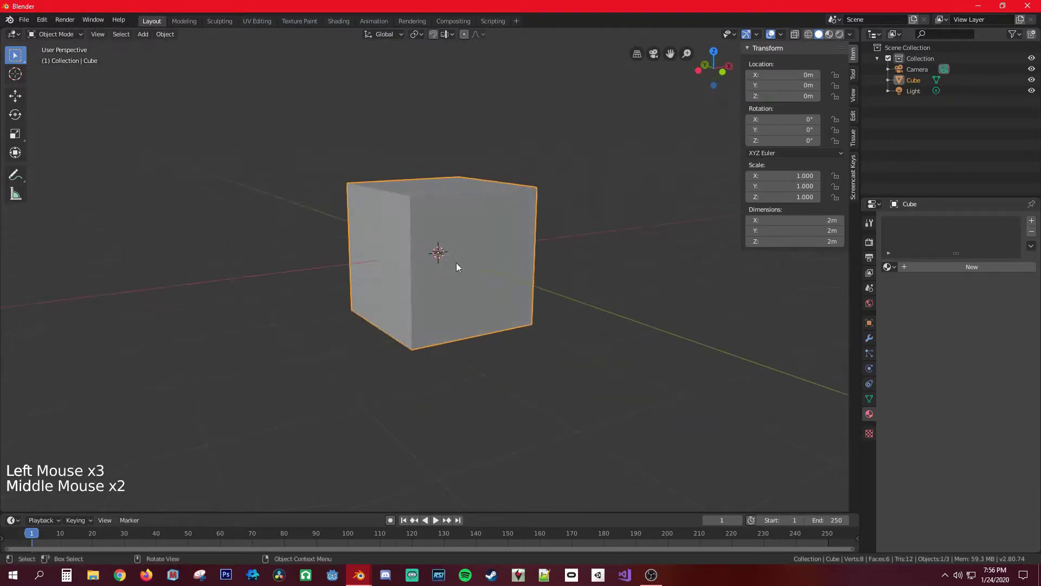
mouse_move(447, 262)
middle_mouse_down()
mouse_move(415, 227)
mouse_move(447, 245)
middle_mouse_up()
scroll(401, 212, "up", 1)
middle_click(411, 213)
scroll(411, 214, "down", 1)
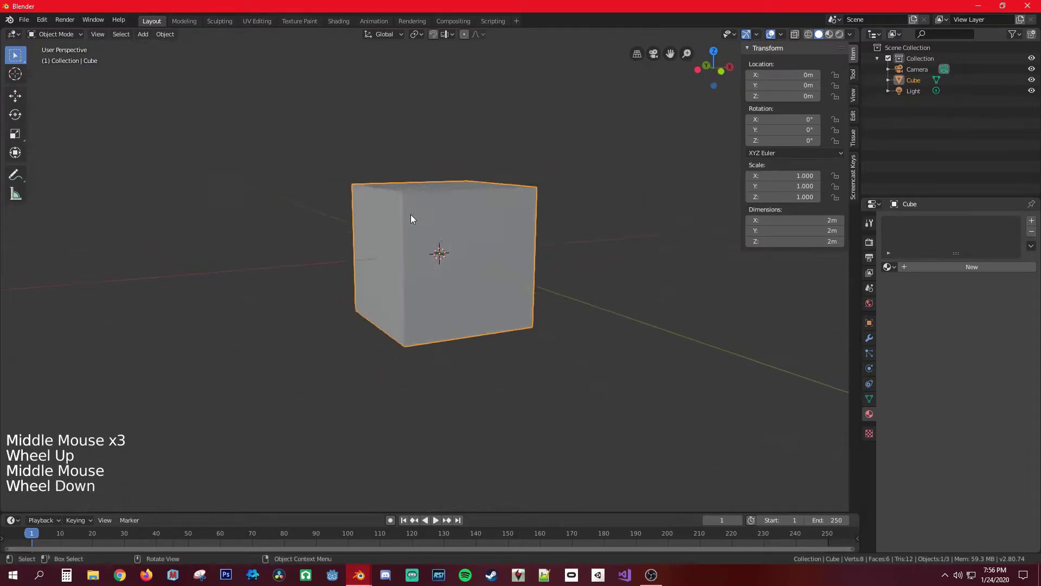
scroll(434, 231, "down", 3)
scroll(464, 295, "up", 9)
scroll(529, 266, "down", 9)
middle_click_drag(515, 268, 454, 273)
key("x")
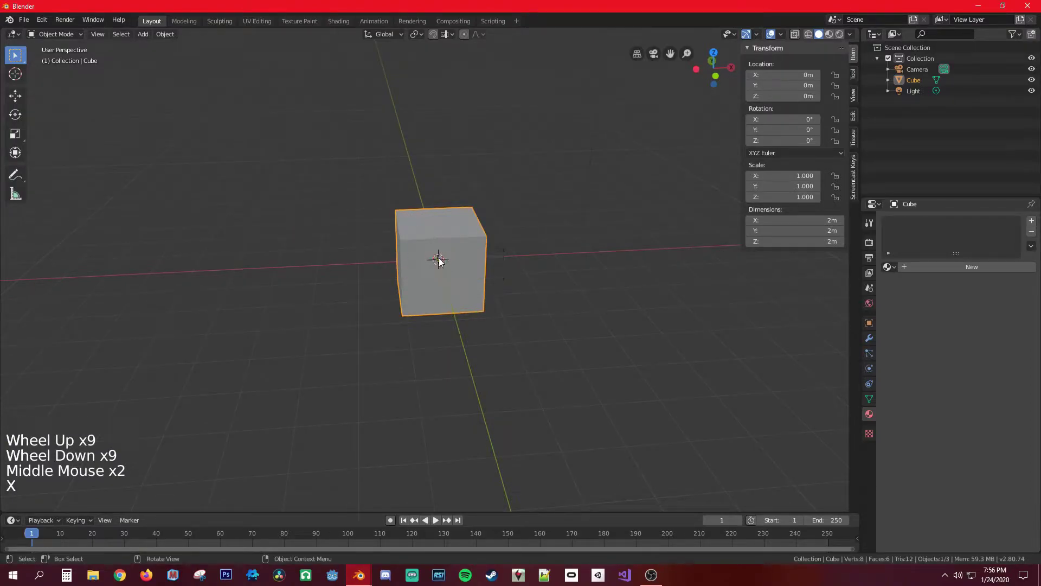
right_click(422, 261)
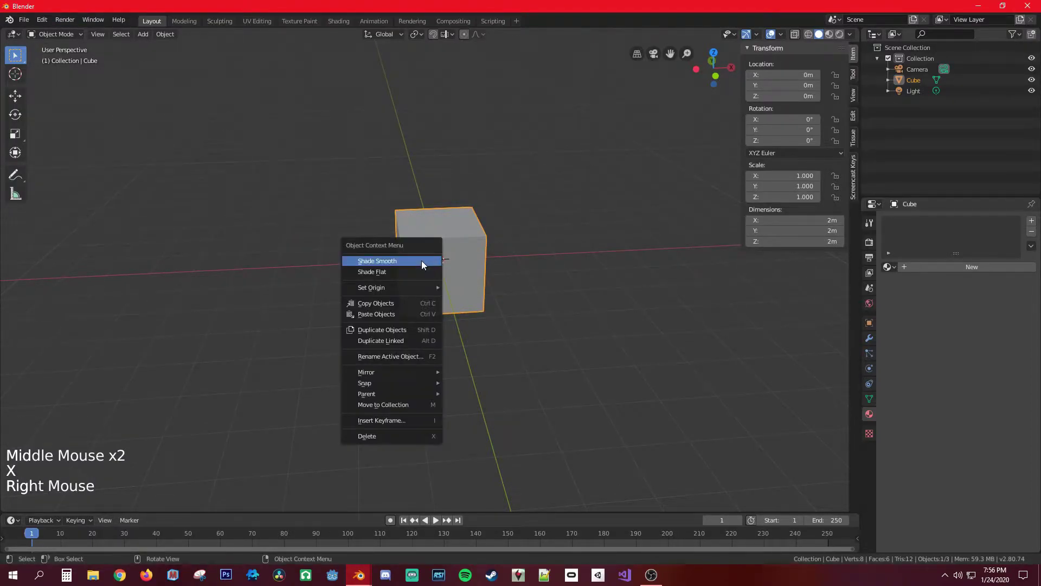
left_click(453, 213)
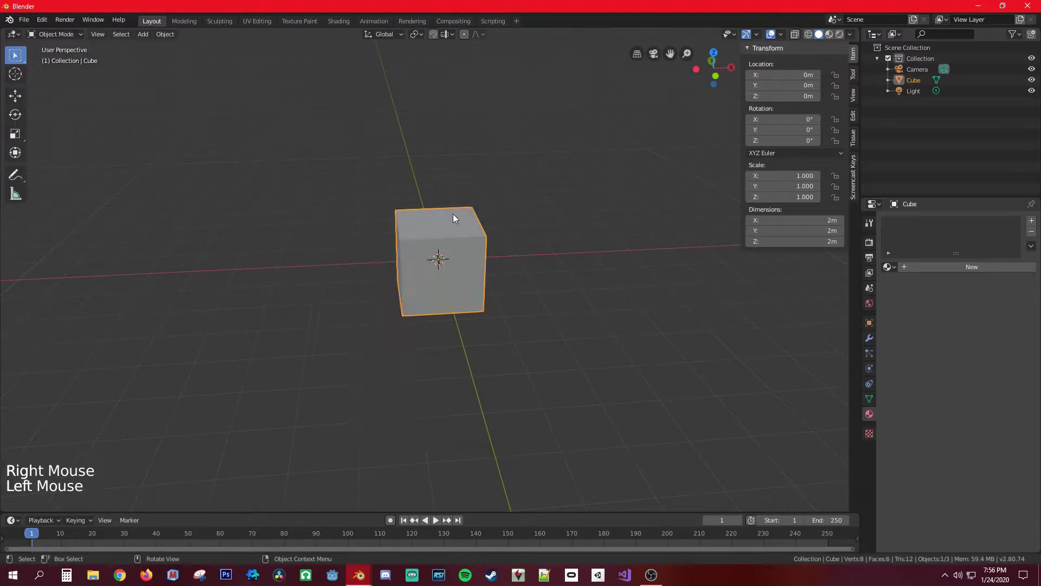
key("Delete")
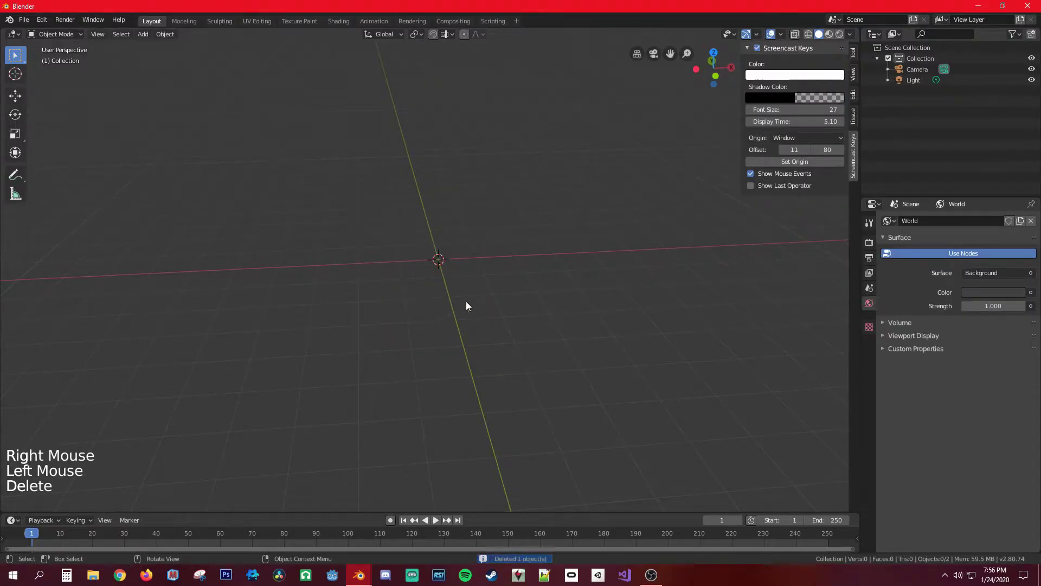
key("ctrl+z")
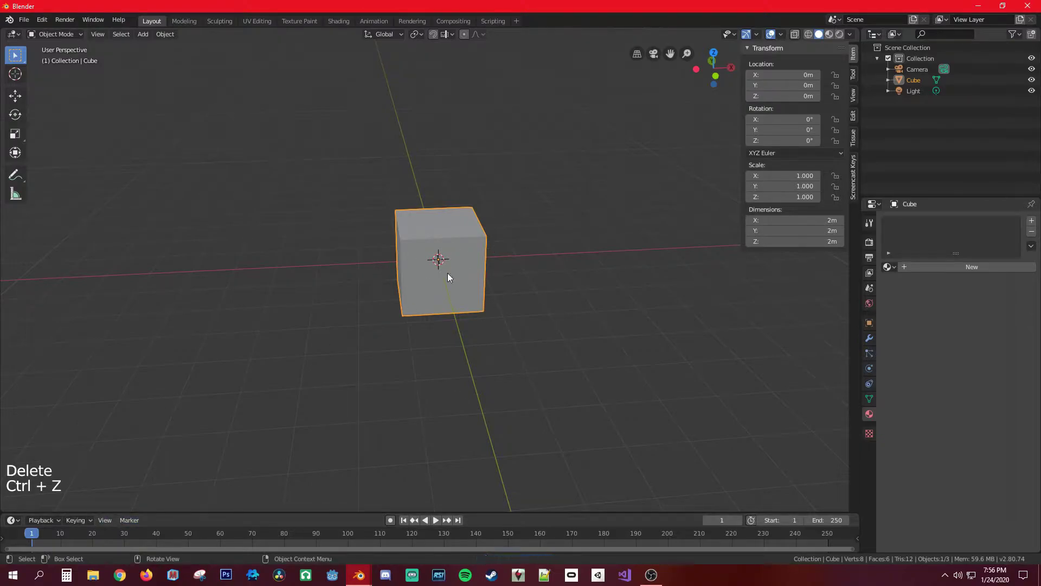
Enlarge the timeline area by dragging its border up, then shrink it back down
left_click(25, 20)
left_click(45, 318)
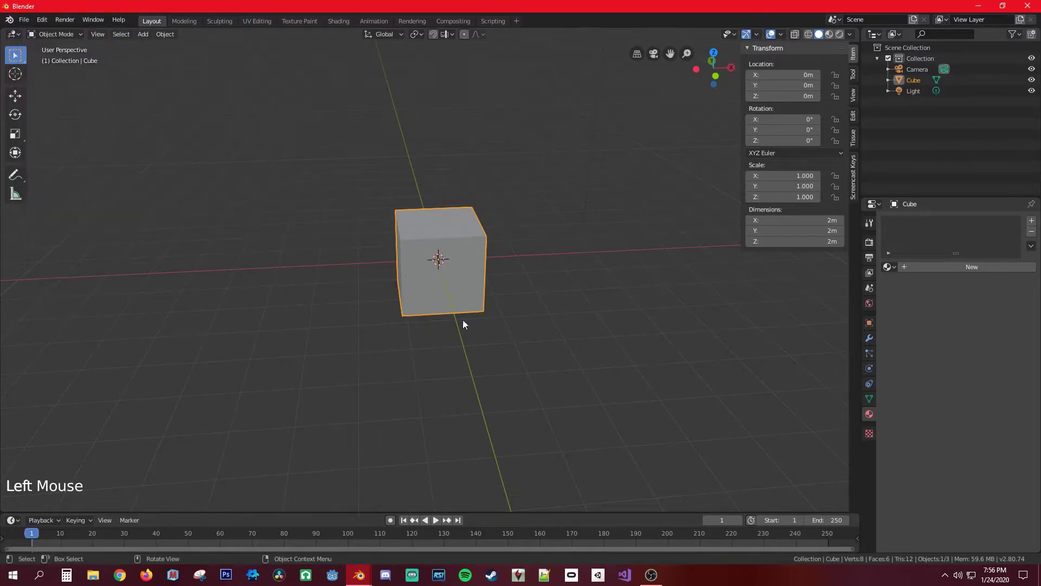
middle_click_drag(404, 268, 399, 368)
left_click_drag(388, 513, 380, 213)
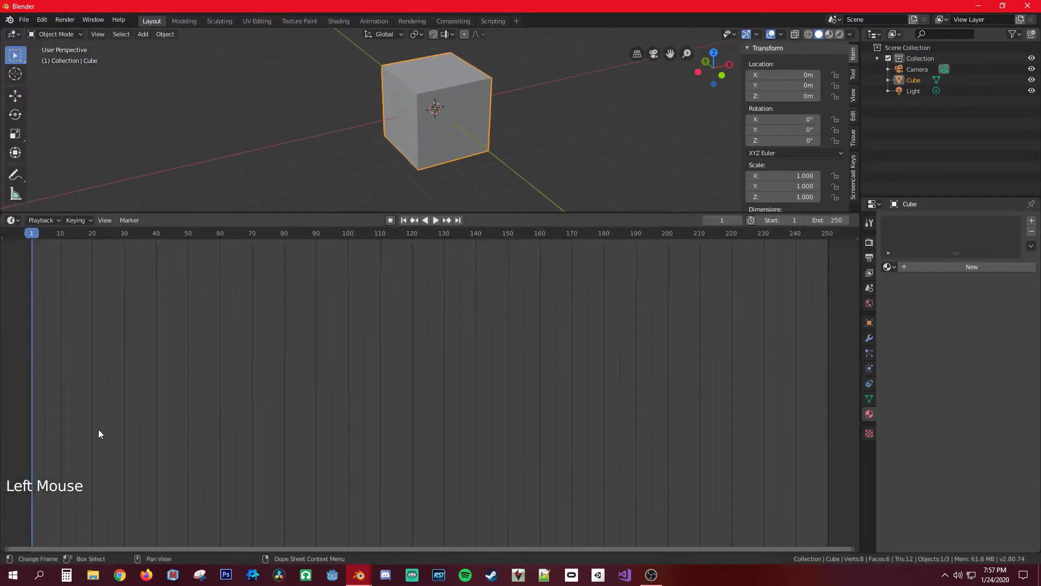
left_click(363, 211)
left_click_drag(363, 214, 286, 494)
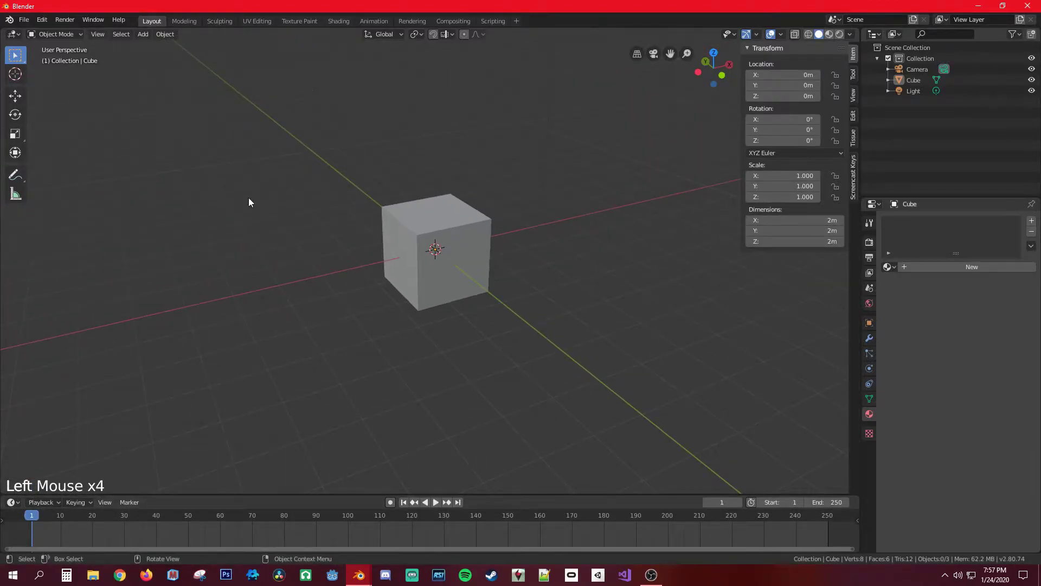
Orbit and zoom to a front view of the cube and select it
mouse_move(440, 347)
middle_mouse_down()
mouse_move(321, 342)
mouse_move(456, 321)
mouse_move(493, 339)
mouse_move(409, 356)
mouse_move(448, 361)
middle_mouse_up()
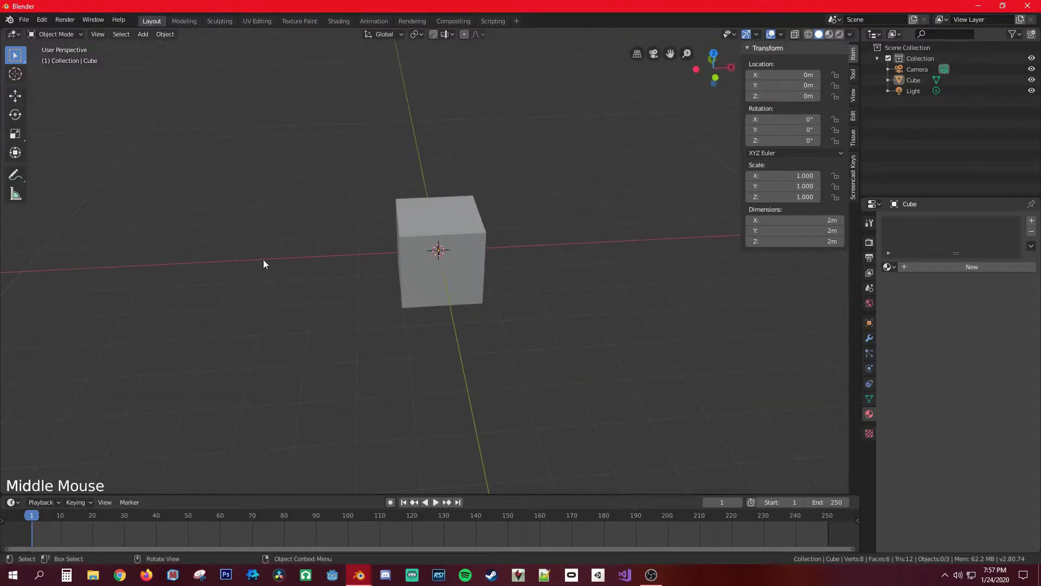
scroll(454, 318, "up", 1)
middle_click_drag(454, 317, 330, 337)
scroll(449, 323, "down", 1)
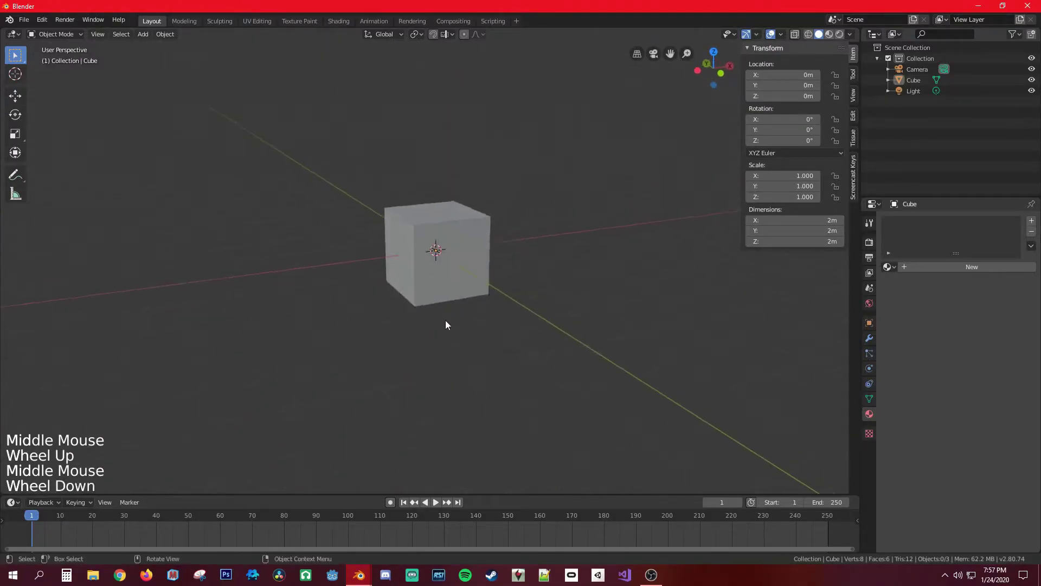
scroll(498, 390, "up", 6)
scroll(488, 385, "down", 5)
middle_click_drag(474, 376, 403, 294)
left_click(478, 238)
scroll(430, 293, "down", 1)
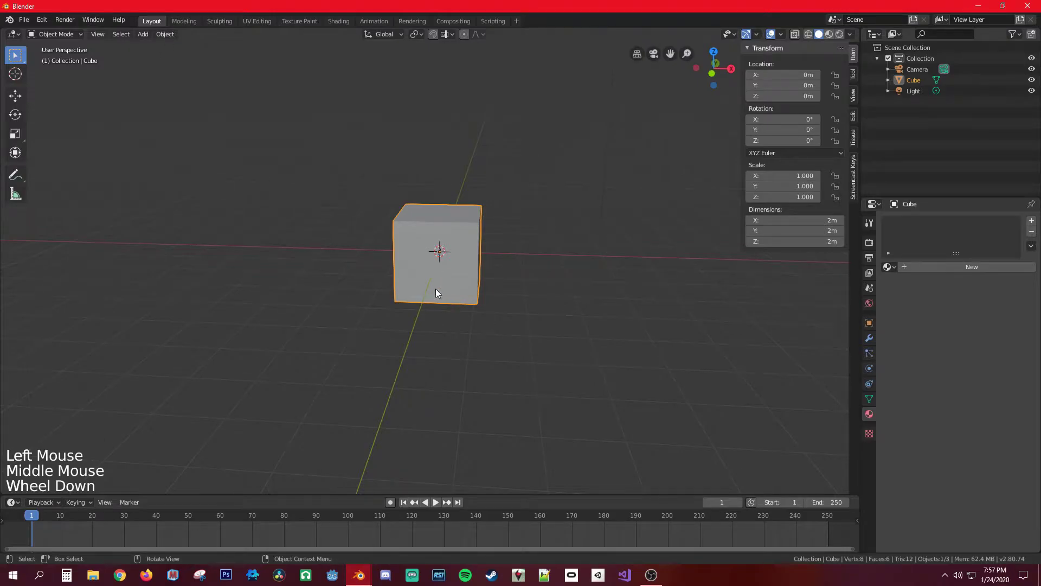
Switch the cube to Edit Mode and back to Object Mode from the mode dropdown, then toggle with Tab
left_click(53, 35)
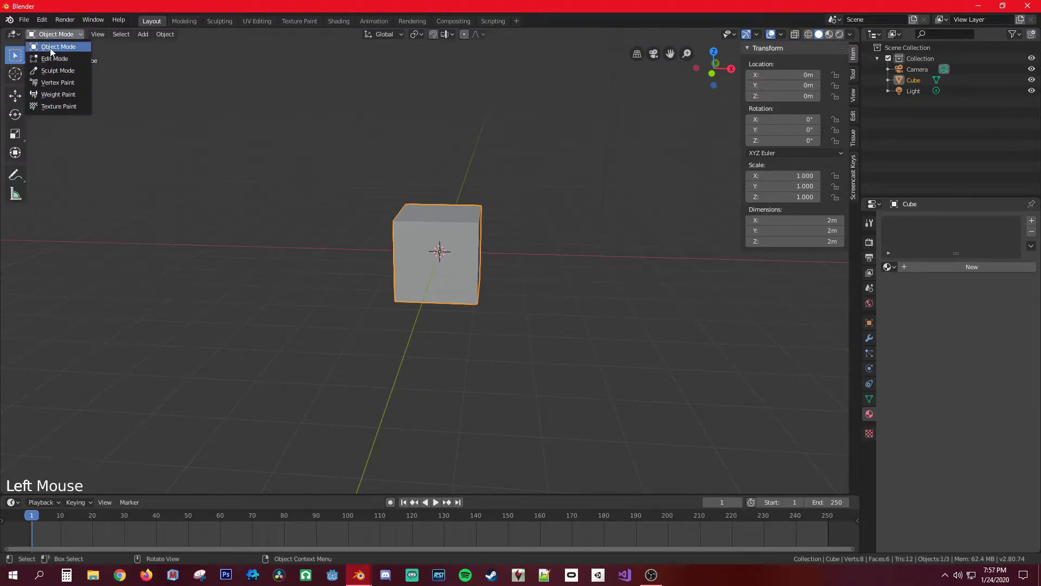
left_click(50, 59)
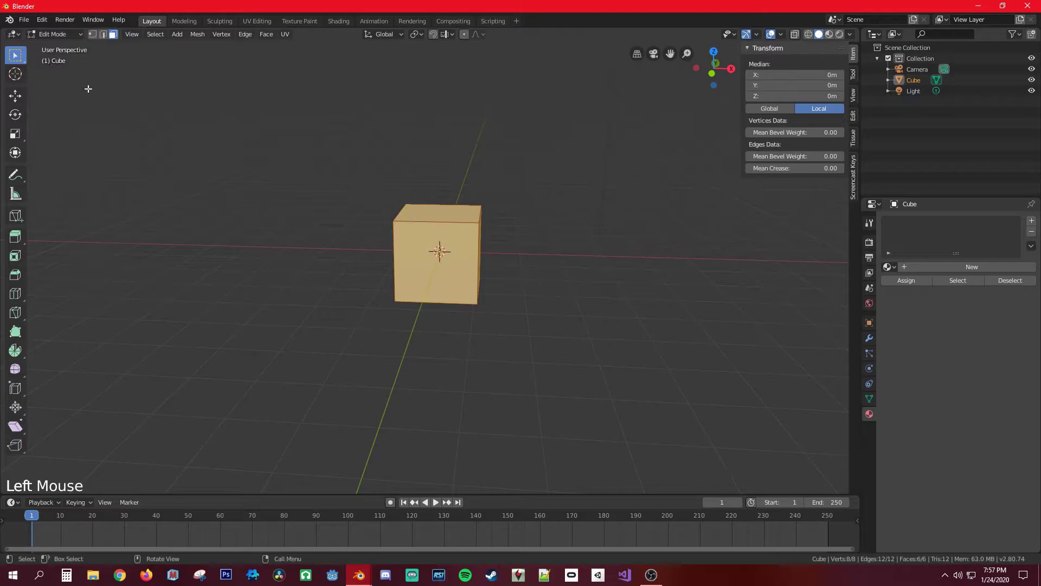
left_click(53, 34)
left_click(50, 47)
left_click(53, 35)
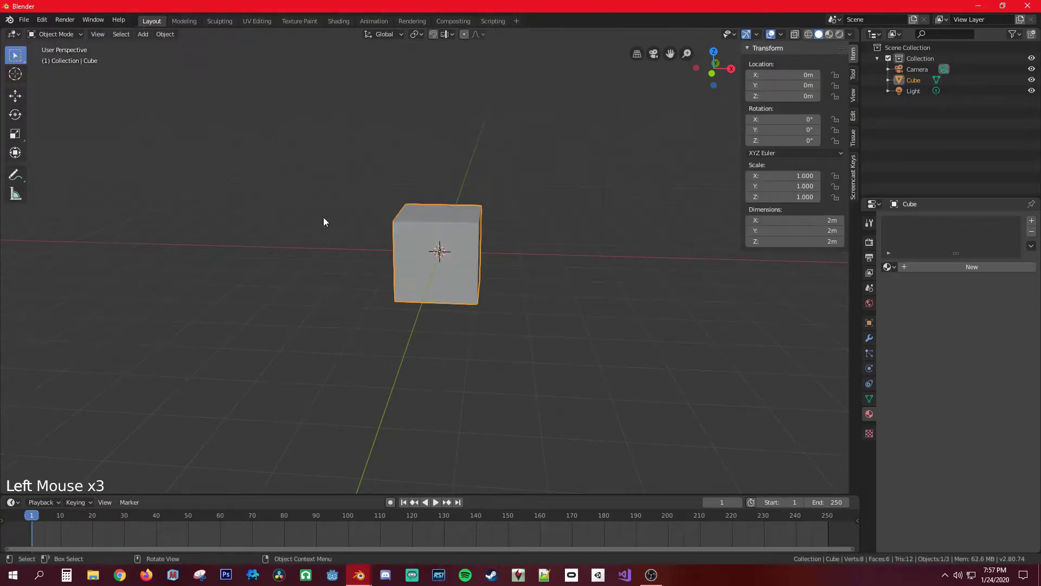
key("Tab")
key("Tab")
key("Tab")
key("Tab")
key("Tab")
key("Tab")
key("Tab")
key("Tab")
key("Tab")
key("Tab")
Put the cube in Sculpt Mode, then Edit Mode via Tab, and choose Object Mode from the dropdown
left_click(53, 35)
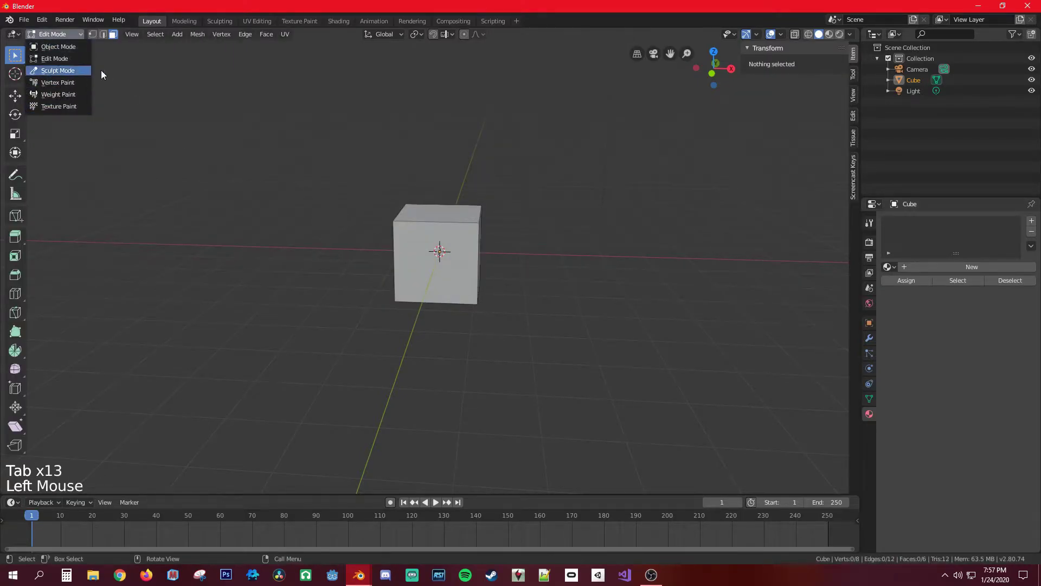
left_click(34, 71)
key("Tab")
key("Tab")
key("Tab")
key("Tab")
key("Tab")
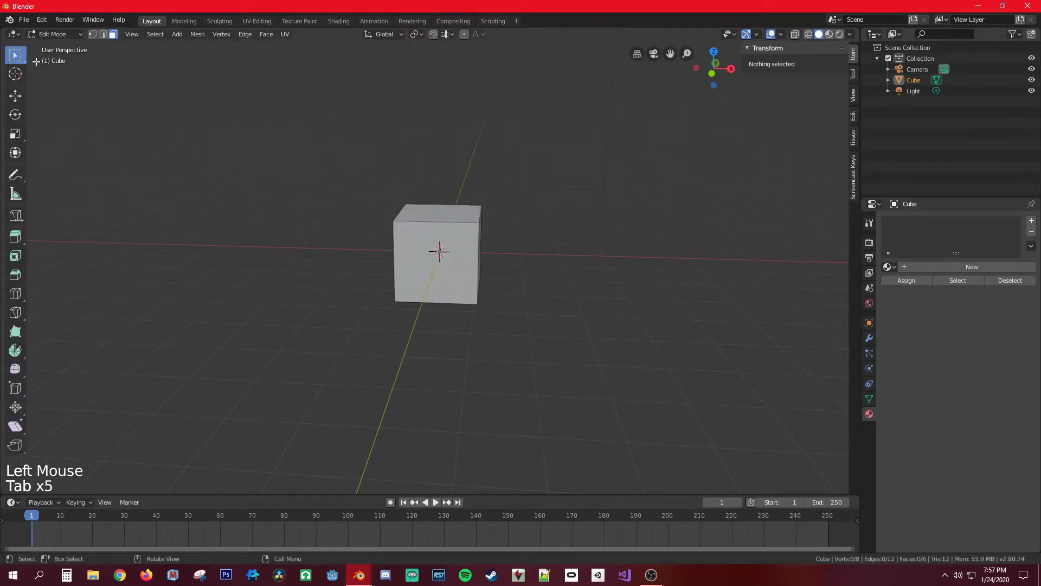
left_click(54, 34)
left_click(49, 47)
key("Tab")
key("Tab")
key("Tab")
key("Tab")
key("Tab")
key("Tab")
key("Tab")
key("Tab")
key("Tab")
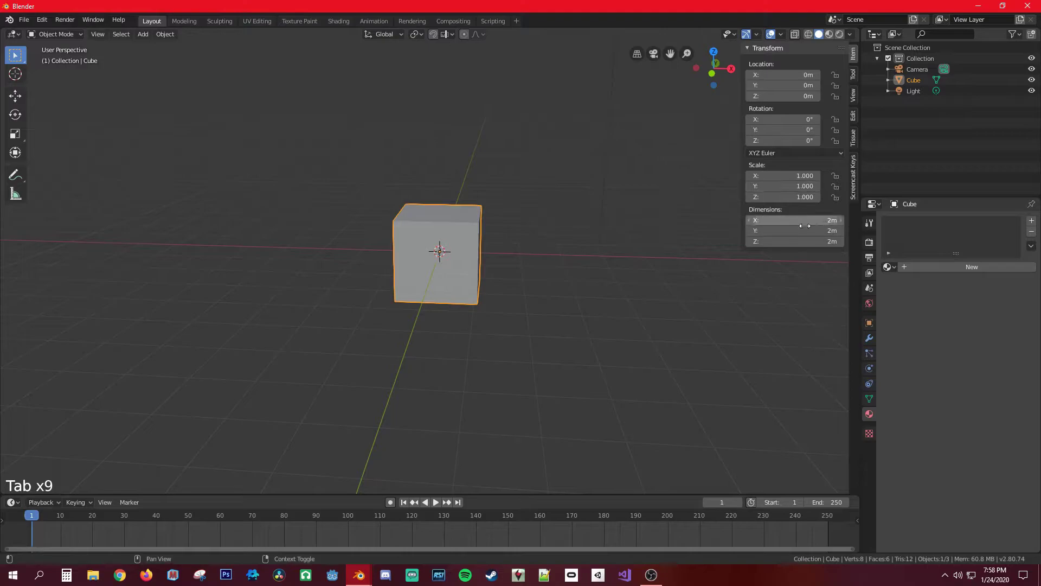
Show the cube's Object properties and collapse then re-expand the sidebar Transform panel
left_click(870, 323)
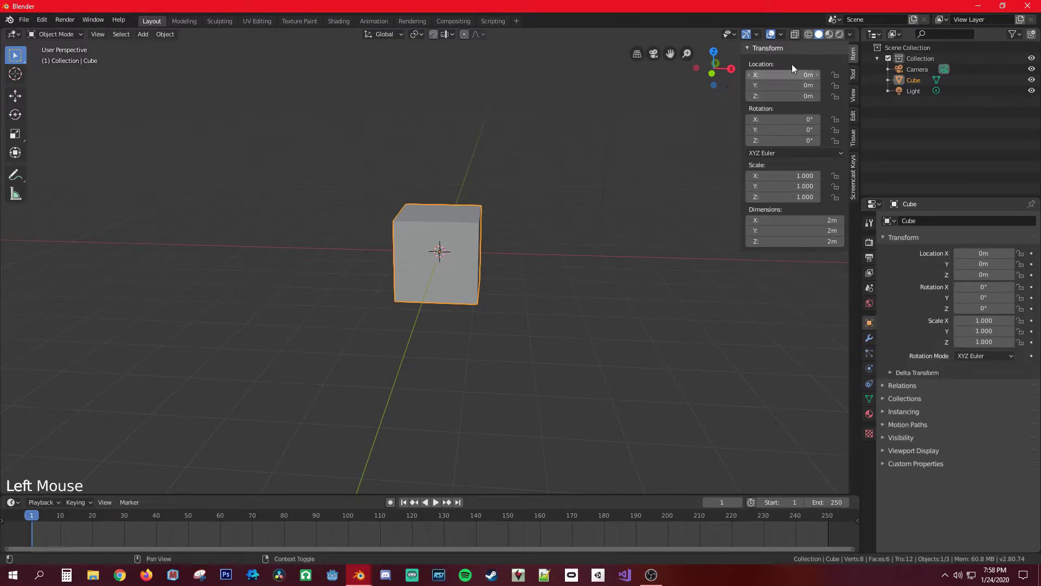
left_click(767, 49)
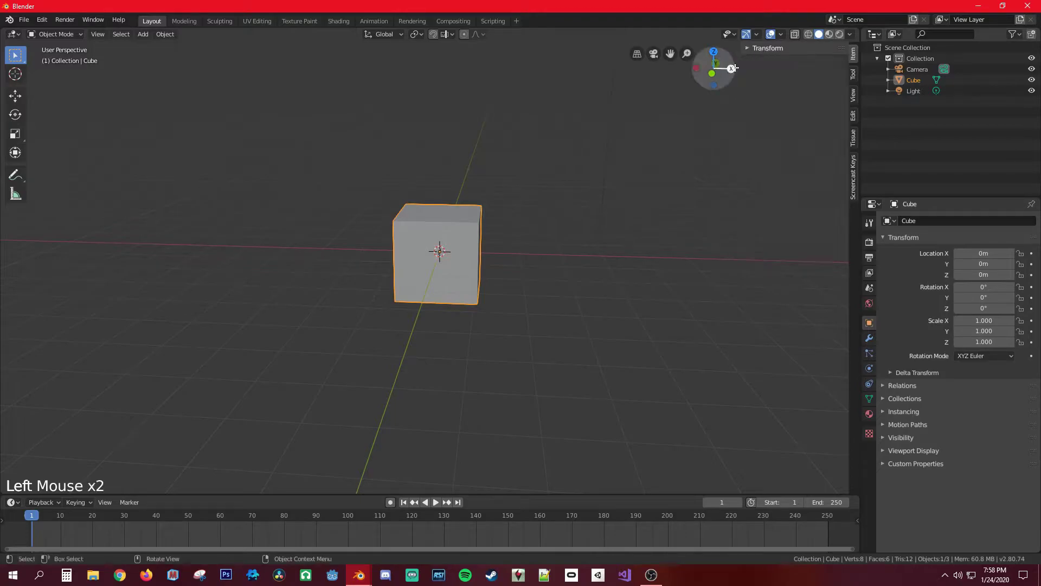
left_click(758, 50)
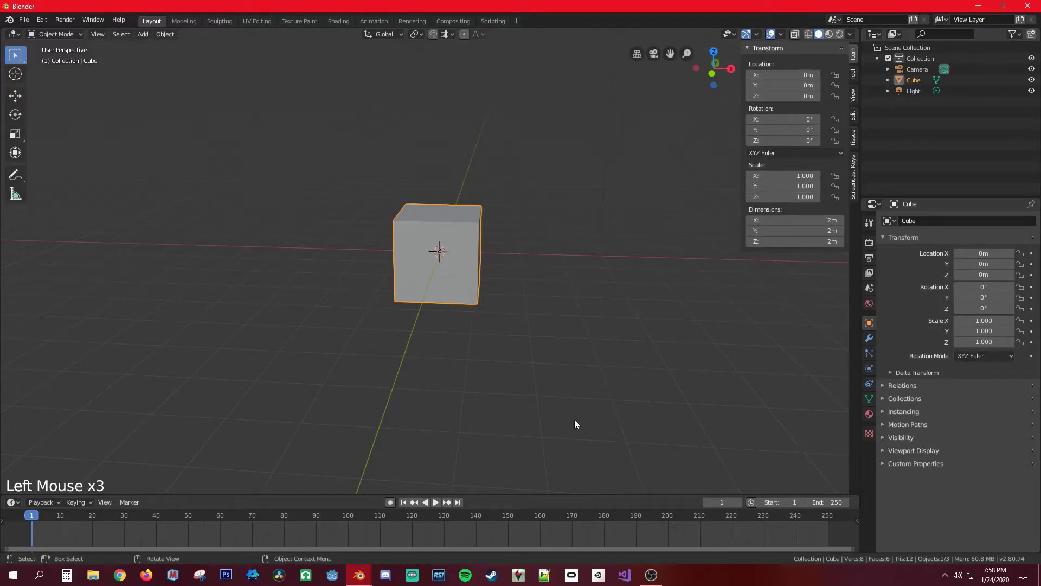
Zoom and orbit around the scene, then select the Collection in the outliner
scroll(555, 427, "down", 5)
scroll(642, 332, "up", 7)
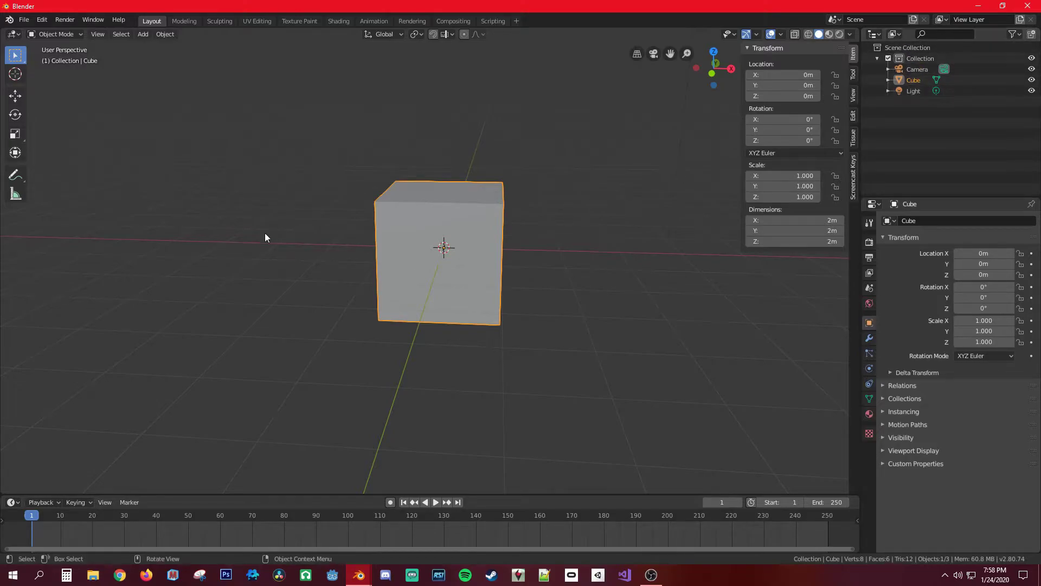
scroll(530, 304, "up", 1)
scroll(529, 303, "down", 1)
scroll(530, 304, "down", 7)
scroll(486, 289, "up", 1)
middle_click_drag(487, 289, 738, 233)
left_click(920, 59)
Open the Collection's context menu, then select the light and the camera in the viewport
right_click(893, 130)
right_click(922, 120)
right_click(920, 124)
left_click(456, 206)
middle_click_drag(246, 192, 450, 258)
left_click(489, 216)
left_click(523, 149)
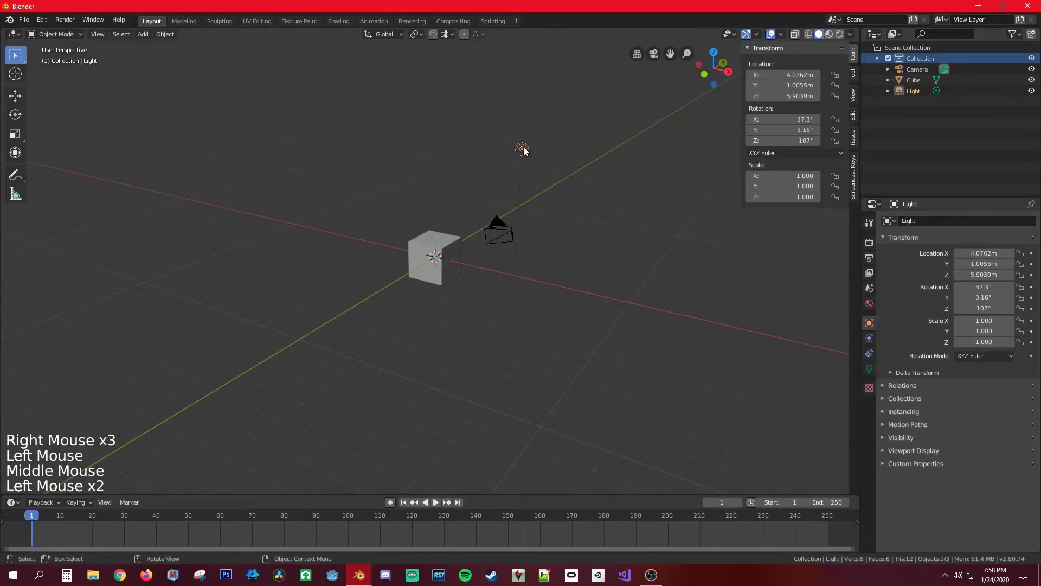
left_click(513, 235)
Select the cube and delete it with the Delete key
left_click(417, 260)
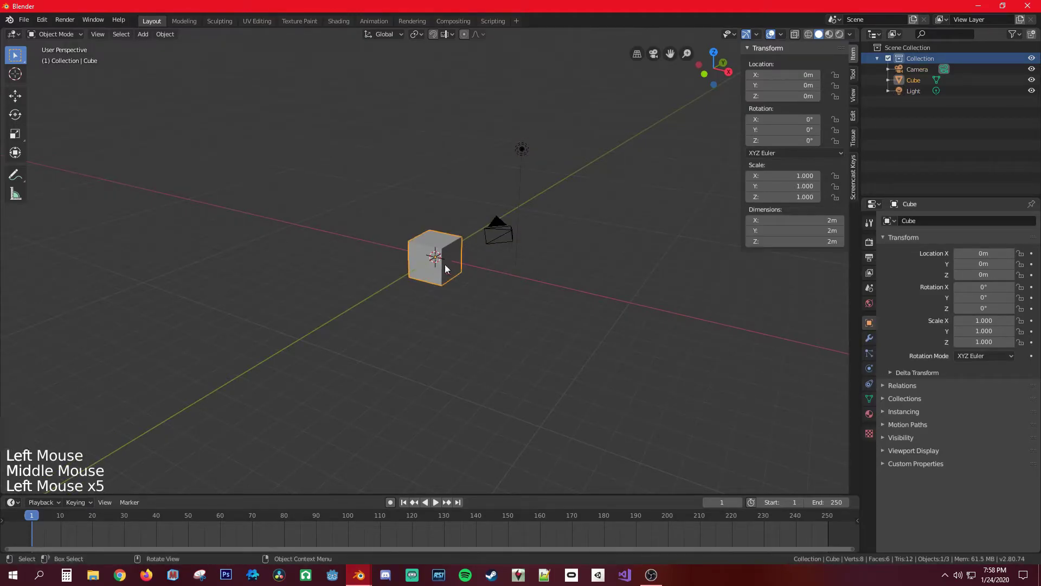
left_click(419, 254)
middle_click_drag(420, 253, 483, 261)
scroll(449, 267, "down", 1)
scroll(449, 267, "up", 9)
scroll(443, 281, "up", 1)
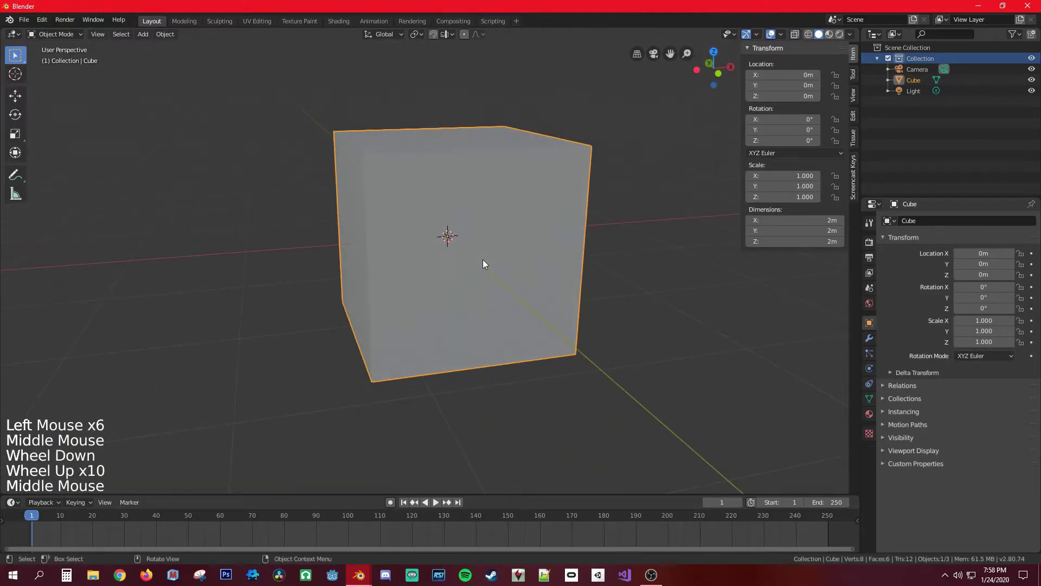
key("Delete")
scroll(483, 260, "down", 4)
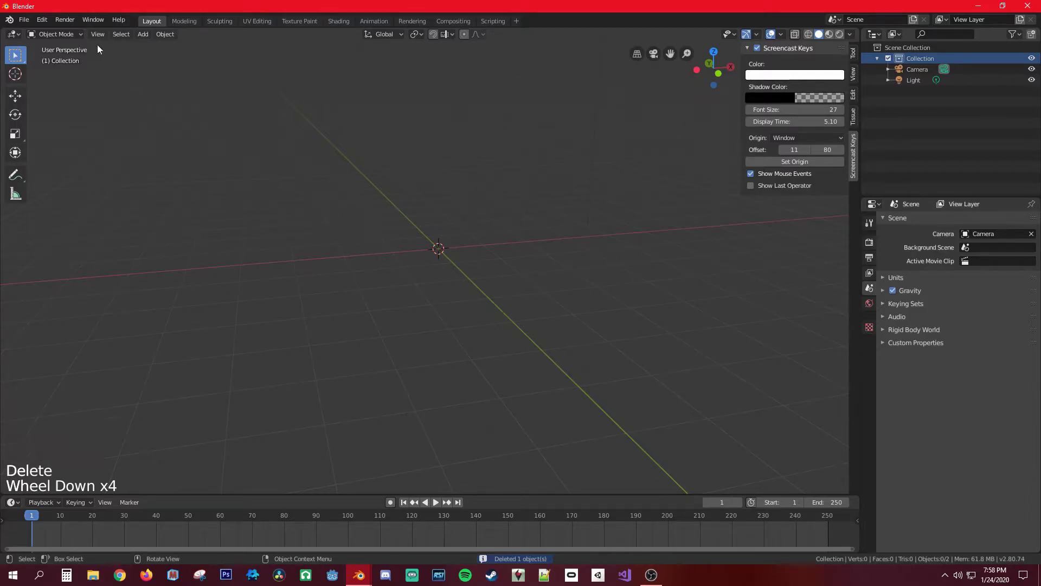
Browse the Add menu in the viewport header
left_click(142, 34)
mouse_move(98, 36)
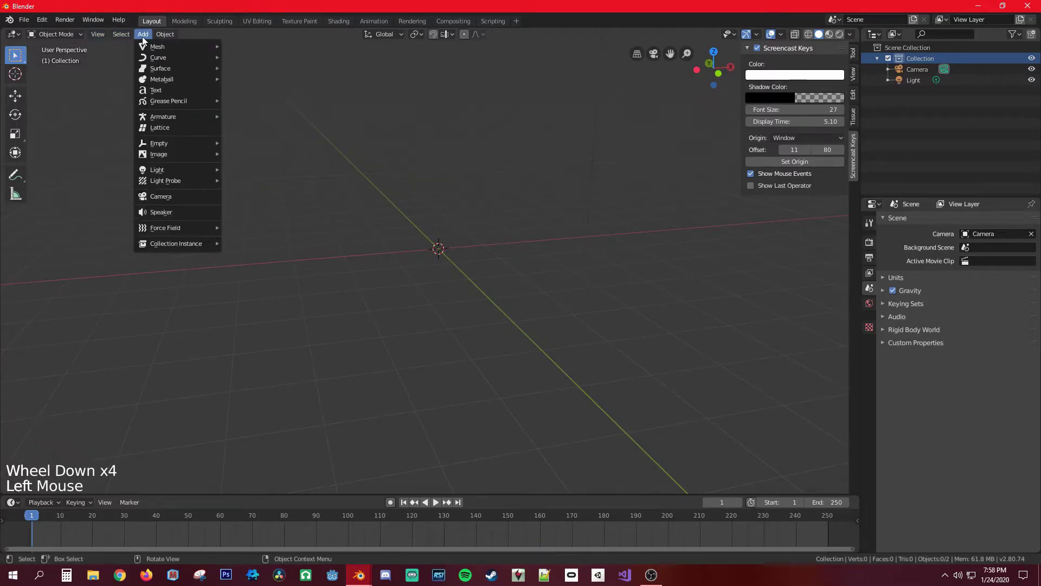
mouse_move(144, 35)
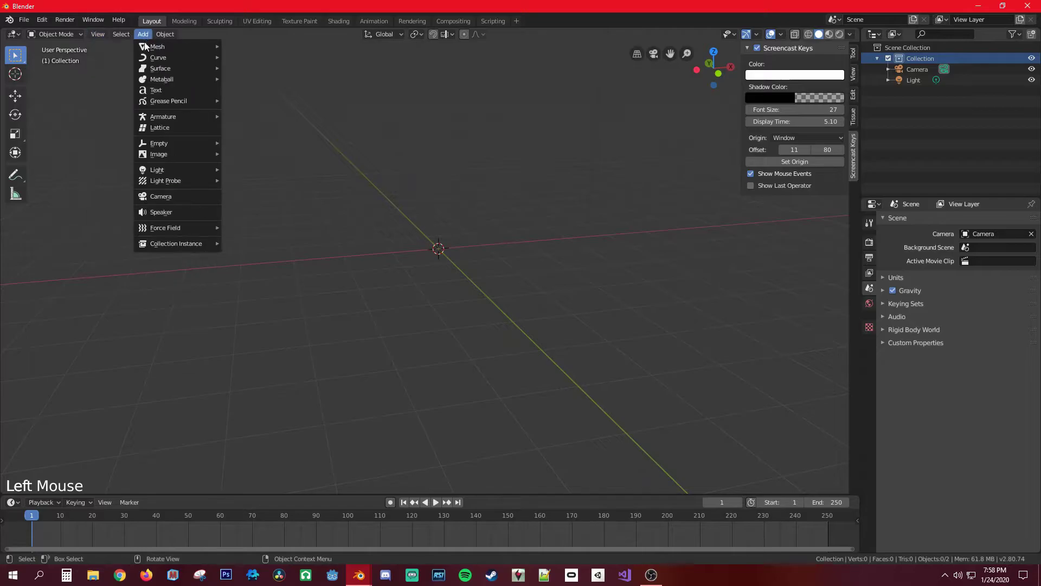
mouse_move(178, 47)
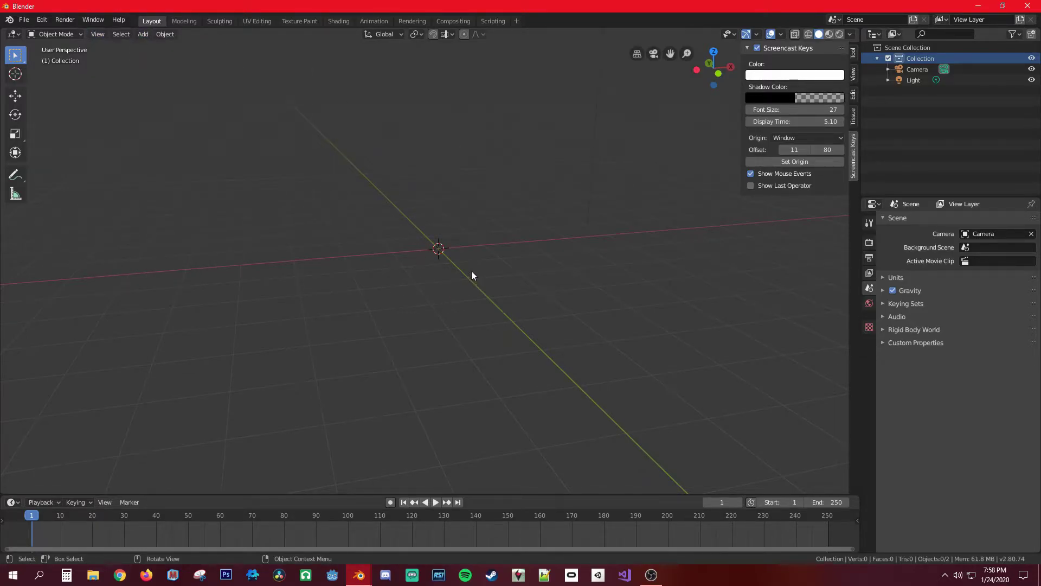
Add a Mesh > Cube with Shift+A and orbit to look at it
key("shift")
key("shift+a")
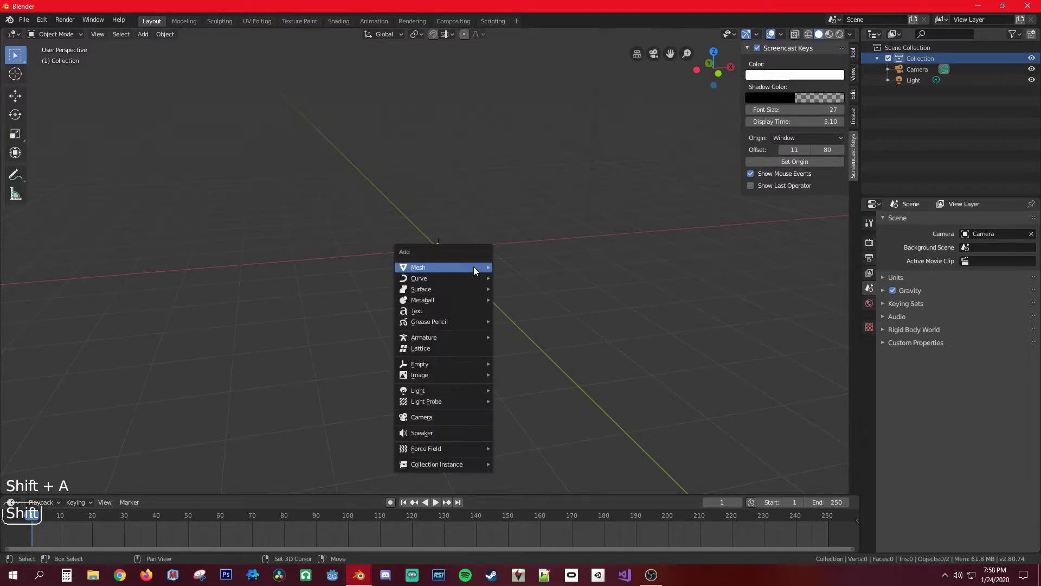
mouse_move(463, 268)
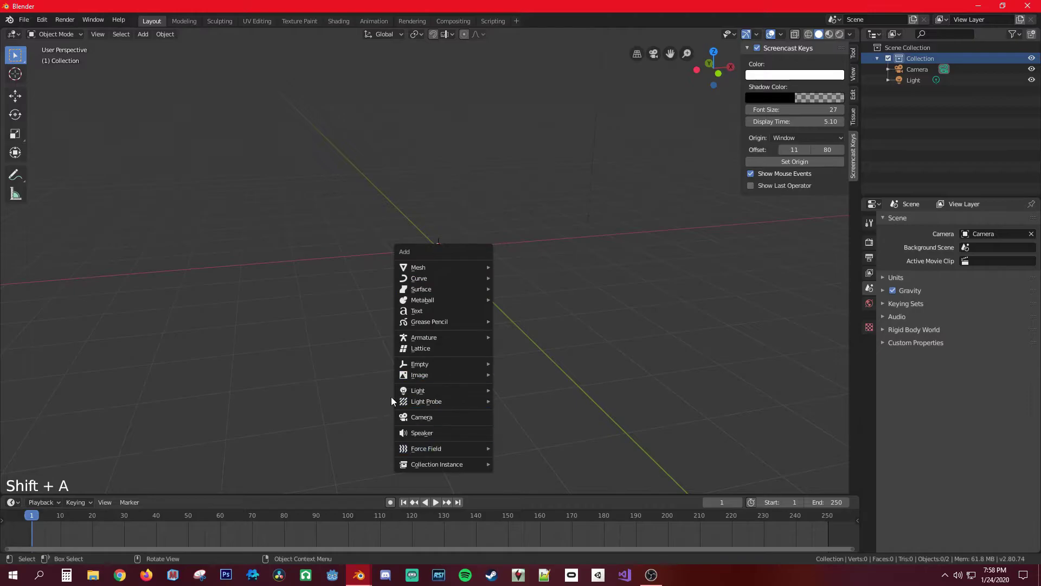
mouse_move(431, 268)
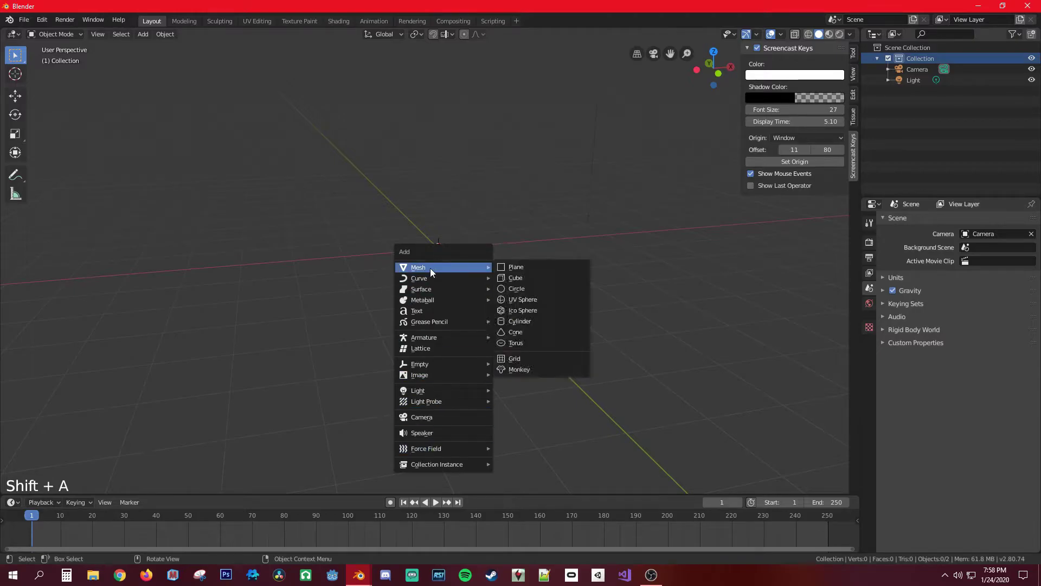
left_click(532, 282)
middle_click_drag(473, 291, 469, 265)
scroll(469, 266, "up", 1)
scroll(468, 266, "down", 1)
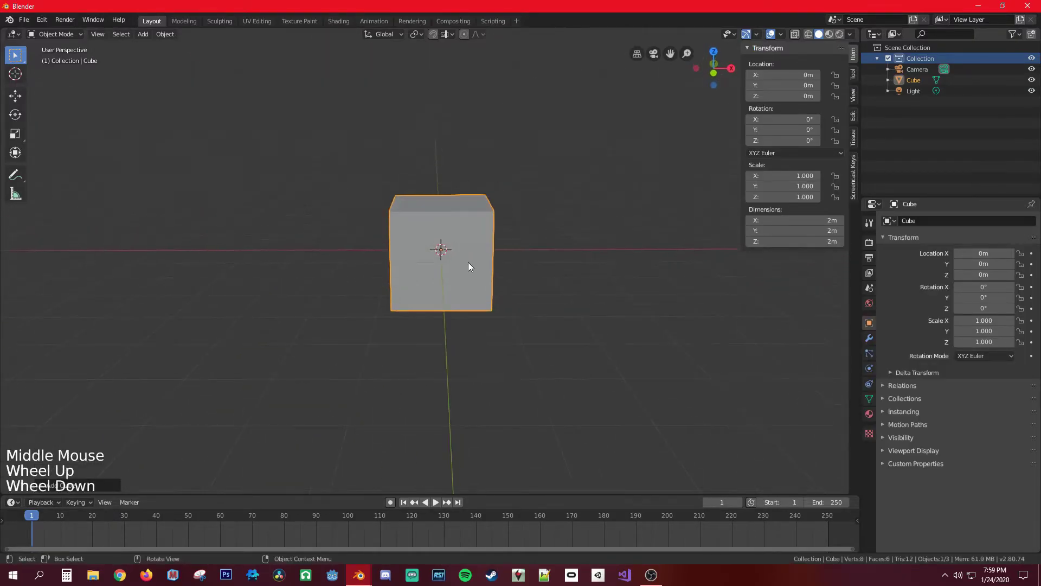
Switch the new cube into Edit Mode and orbit to a front-on view of it
left_click(53, 35)
left_click(64, 57)
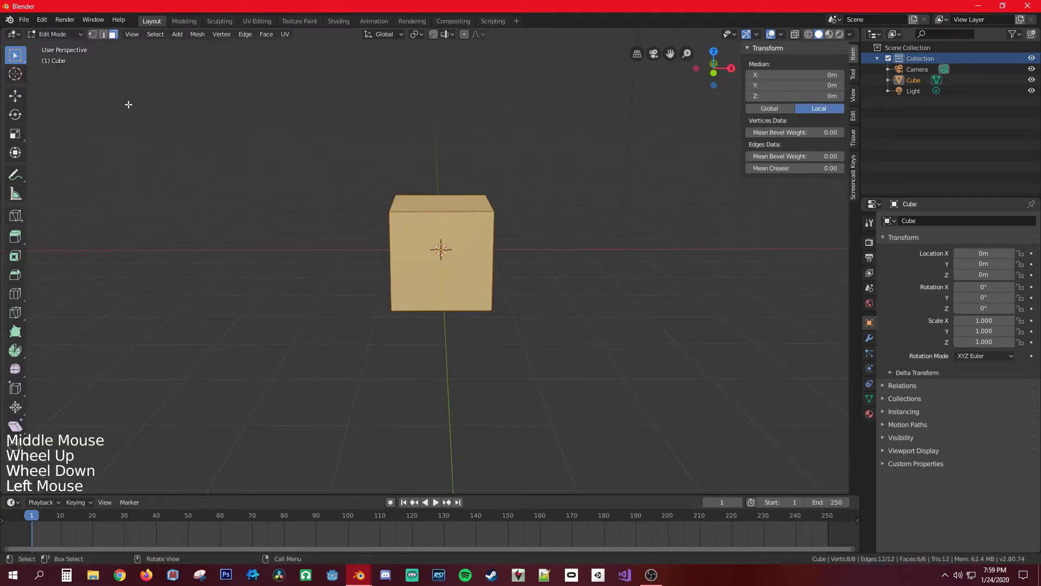
middle_click_drag(379, 302, 447, 291)
scroll(472, 263, "up", 5)
scroll(465, 256, "down", 5)
scroll(466, 256, "up", 1)
middle_click_drag(466, 256, 419, 253)
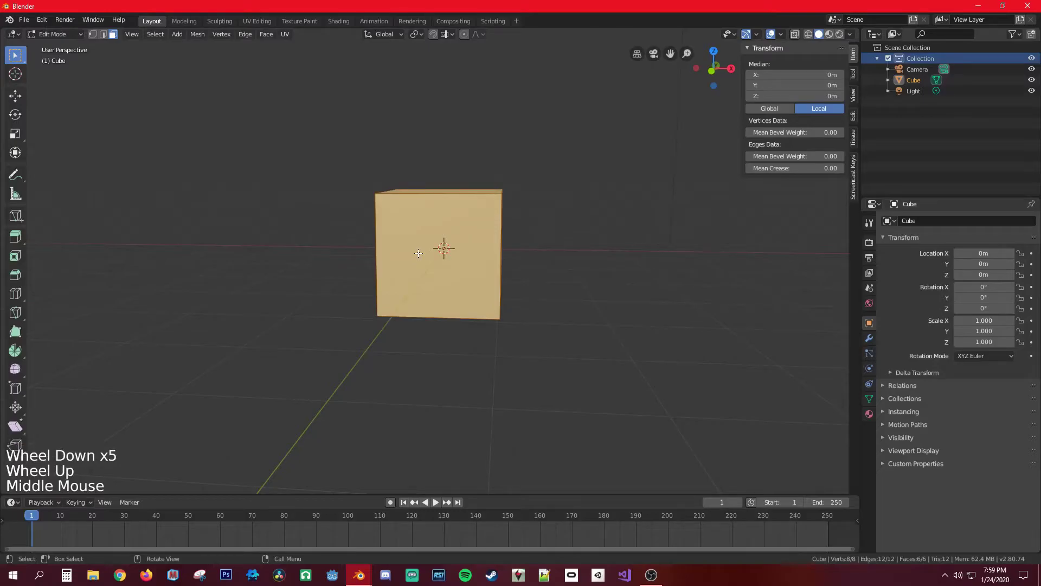
scroll(474, 255, "down", 4)
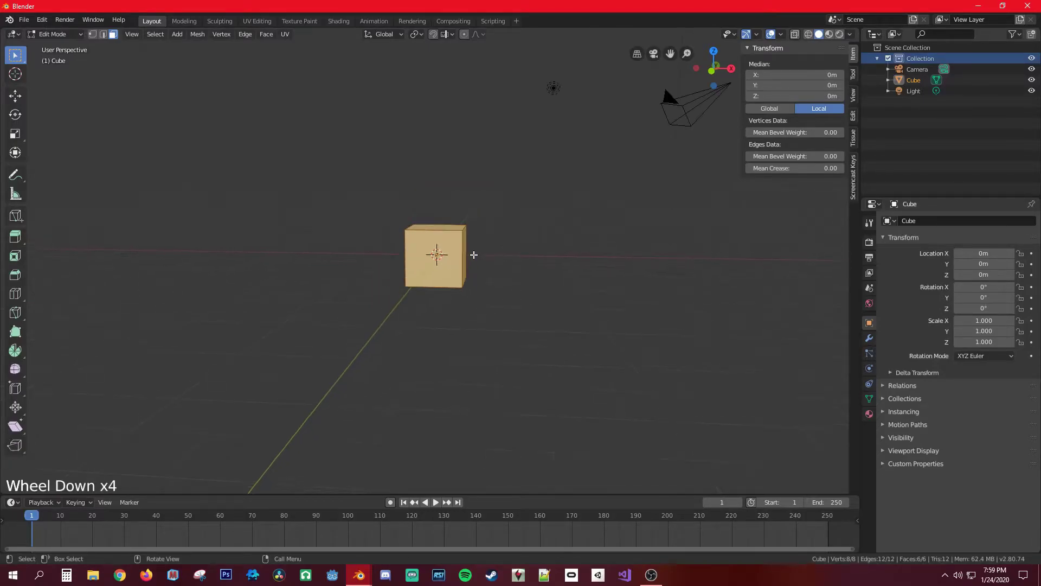
scroll(455, 287, "up", 8)
middle_click_drag(456, 287, 395, 292)
scroll(416, 269, "down", 8)
scroll(416, 269, "up", 1)
scroll(405, 251, "up", 6)
Select the cube's front face, deselect and reselect it, then turn it toward the viewer
left_click(405, 250)
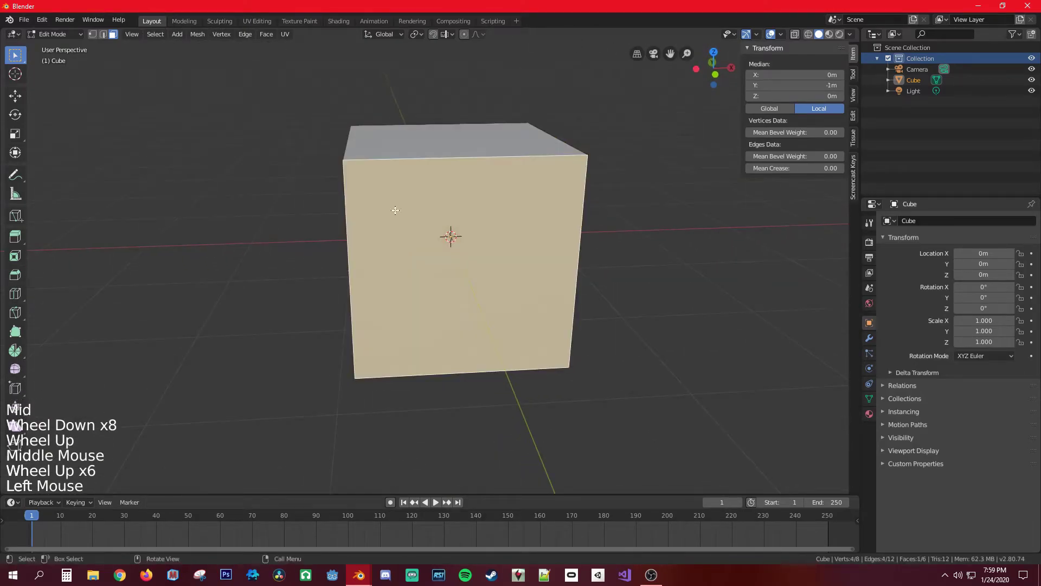
scroll(318, 237, "down", 4)
left_click(290, 216)
left_click(401, 251)
middle_click_drag(253, 211, 341, 244)
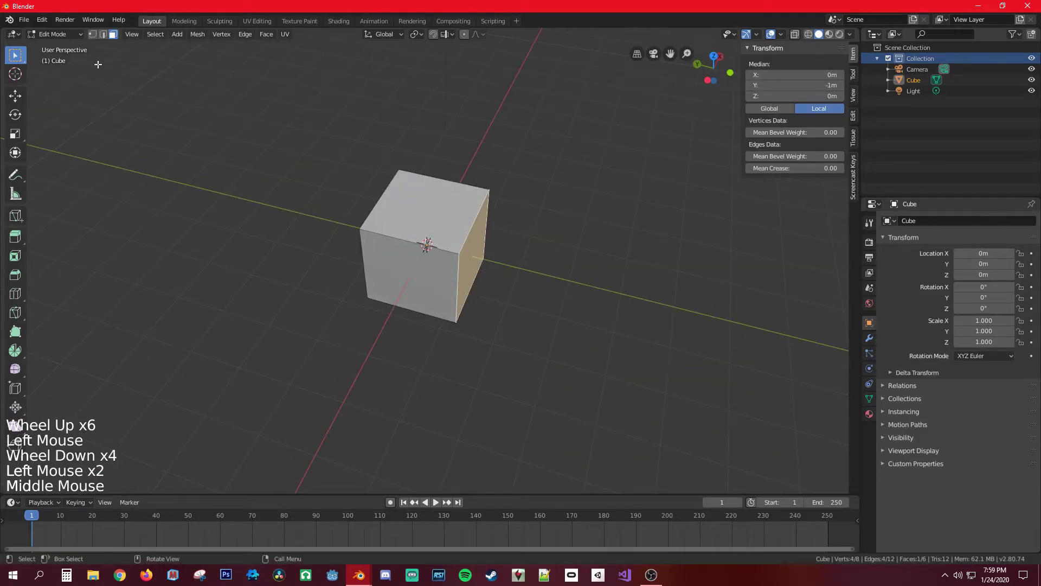
middle_click_drag(428, 314, 383, 246)
scroll(383, 247, "up", 5)
Try vertex, edge and face select modes by picking a corner, an edge and several faces
key("1")
left_click(342, 160)
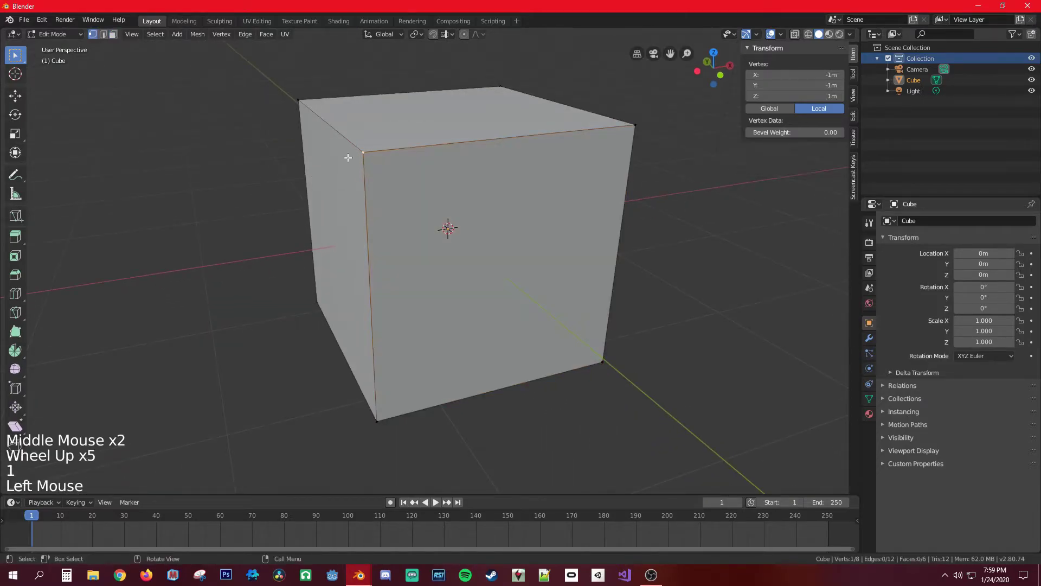
key("2")
left_click(456, 144)
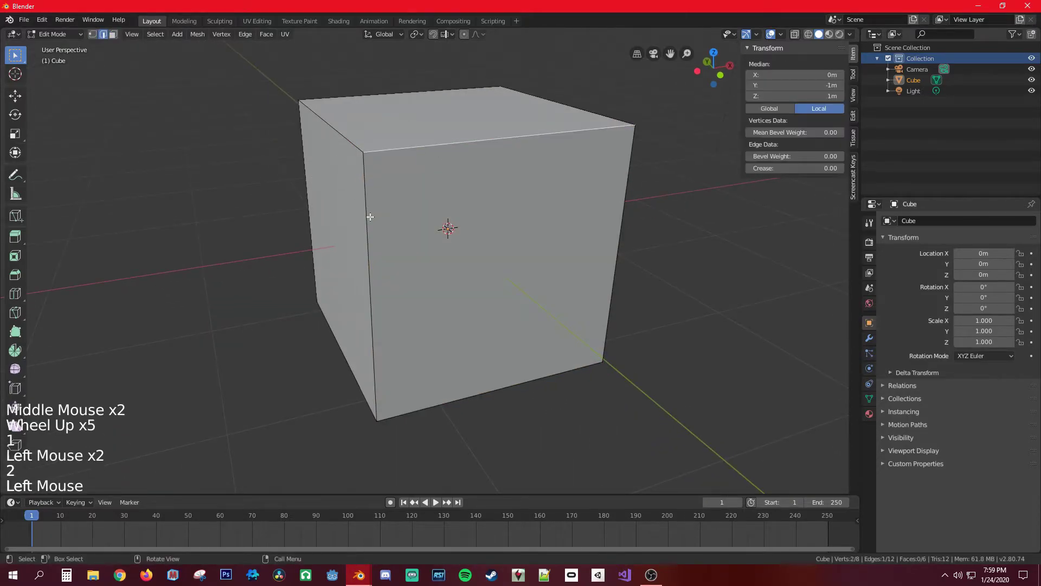
key("3")
left_click(462, 237)
left_click(334, 179)
left_click(407, 164)
left_click(382, 177)
left_click(347, 145)
Test-move the front top-left corner vertex, cancel it, then clear the vertex selection
key("1")
left_click(366, 155)
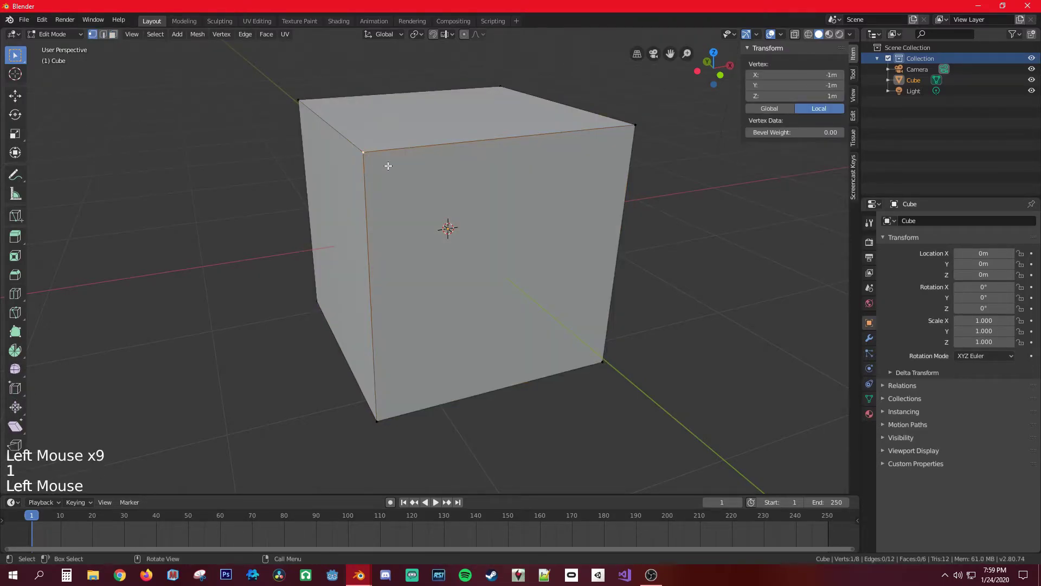
key("g")
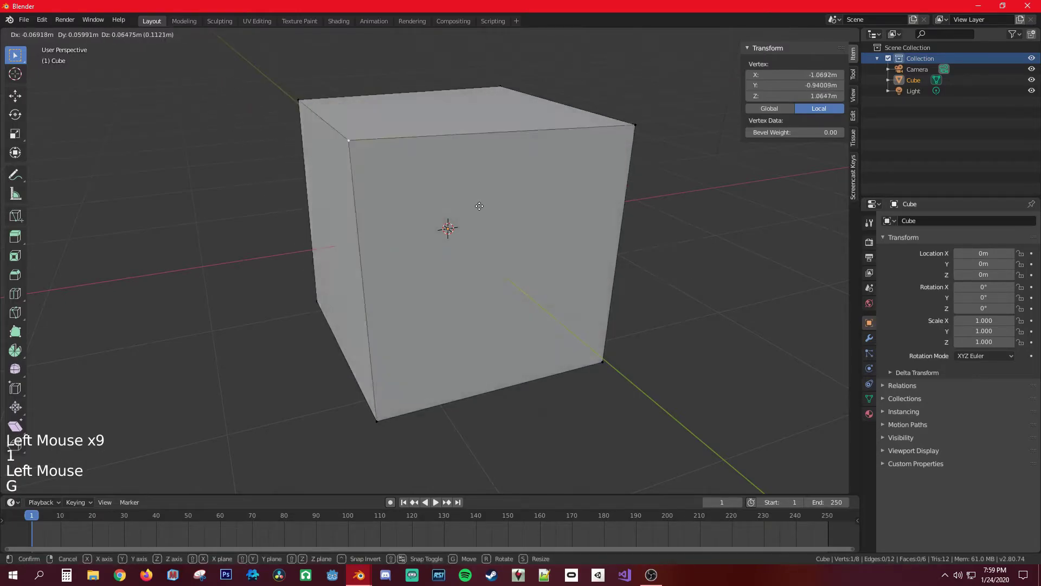
right_click(519, 225)
middle_click_drag(456, 171, 416, 213)
left_click(419, 219)
In edge mode, test-move the top front edge and cancel so the cube stays unchanged
key("2")
left_click(425, 174)
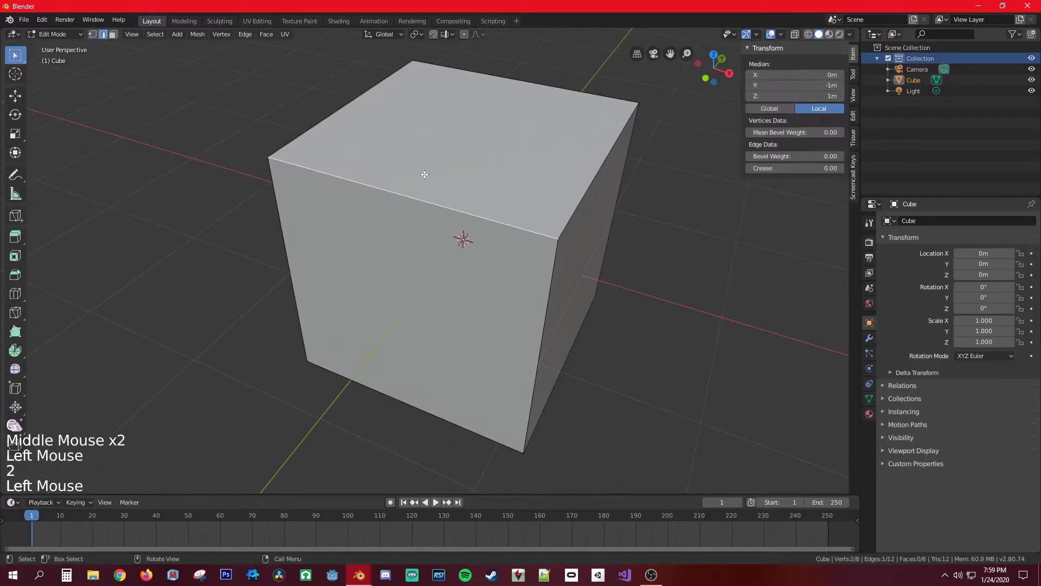
key("g")
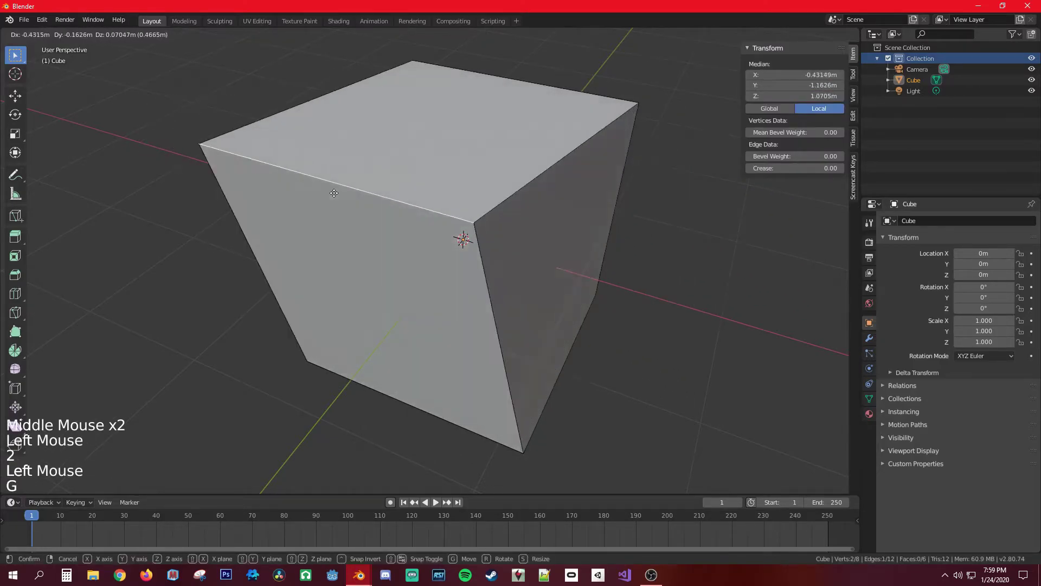
right_click(414, 233)
scroll(387, 244, "up", 1)
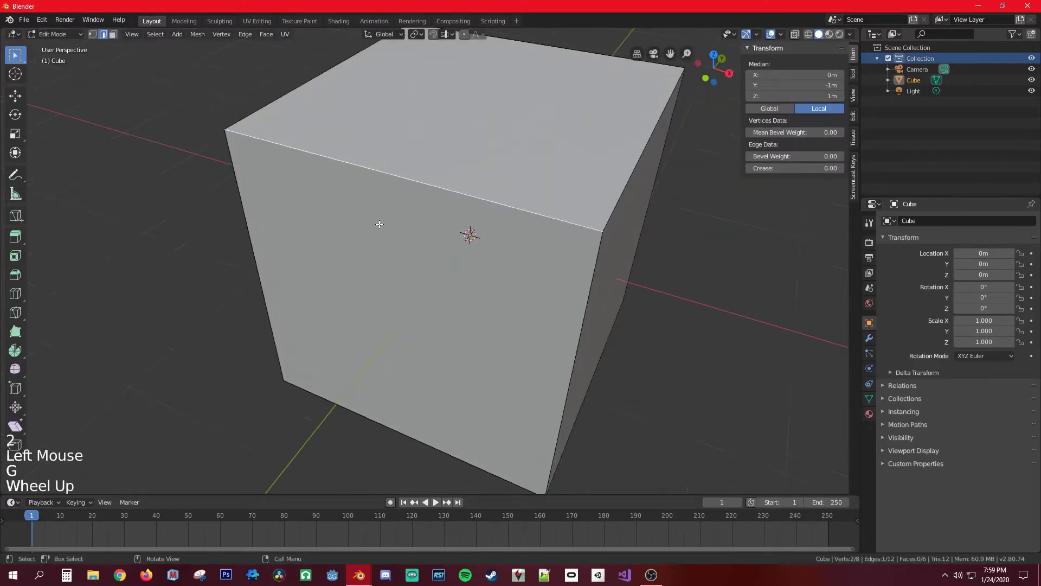
scroll(388, 252, "down", 1)
scroll(490, 213, "up", 1)
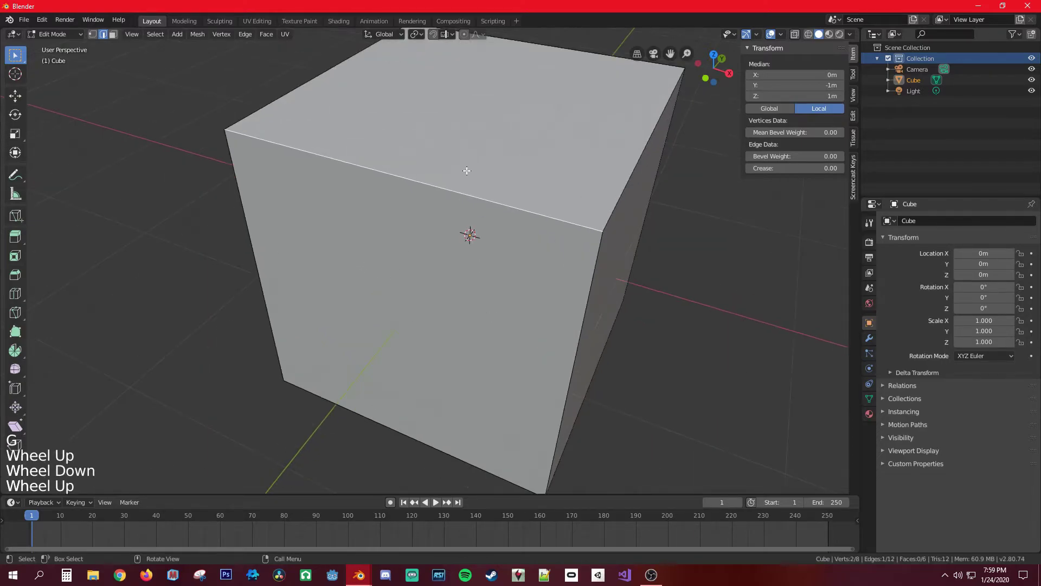
scroll(466, 170, "down", 2)
Pick several edges, test-move the front top edge again and cancel, then select the left edges
left_click(393, 202)
left_click(563, 196)
left_click(313, 205)
left_click(409, 211)
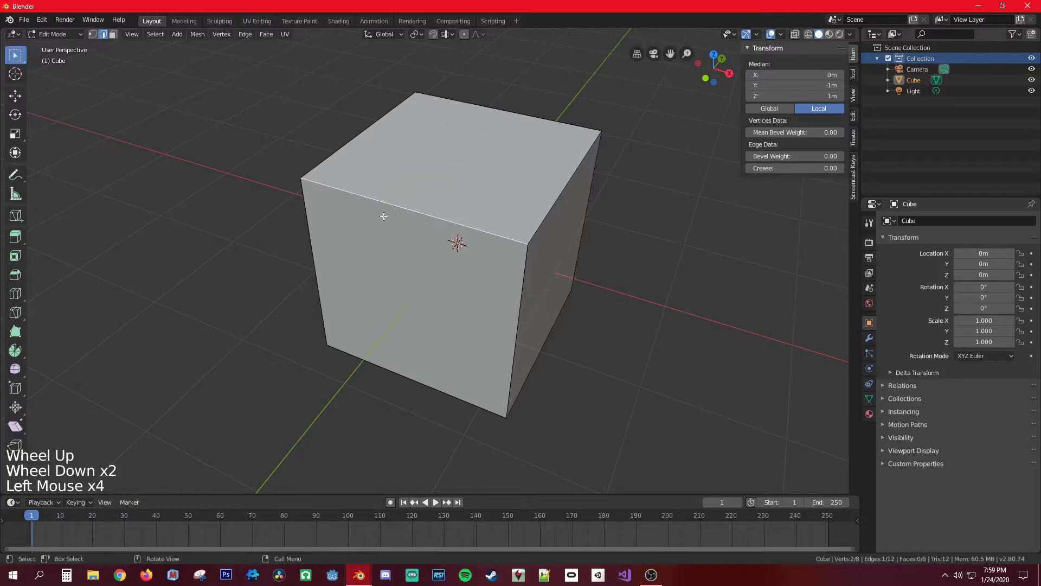
key("g")
right_click(469, 380)
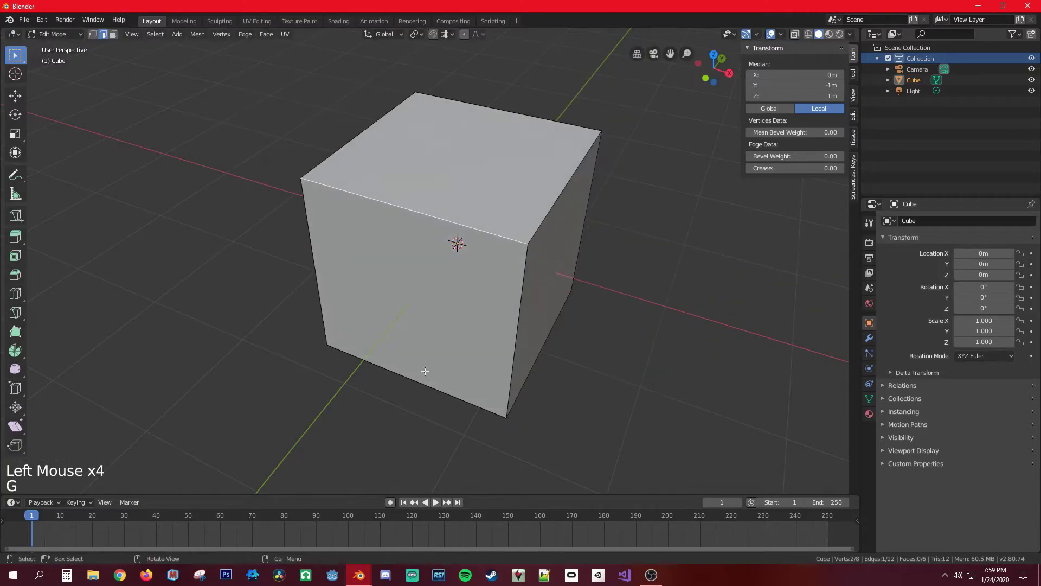
middle_click_drag(283, 156, 332, 249)
left_click(326, 205)
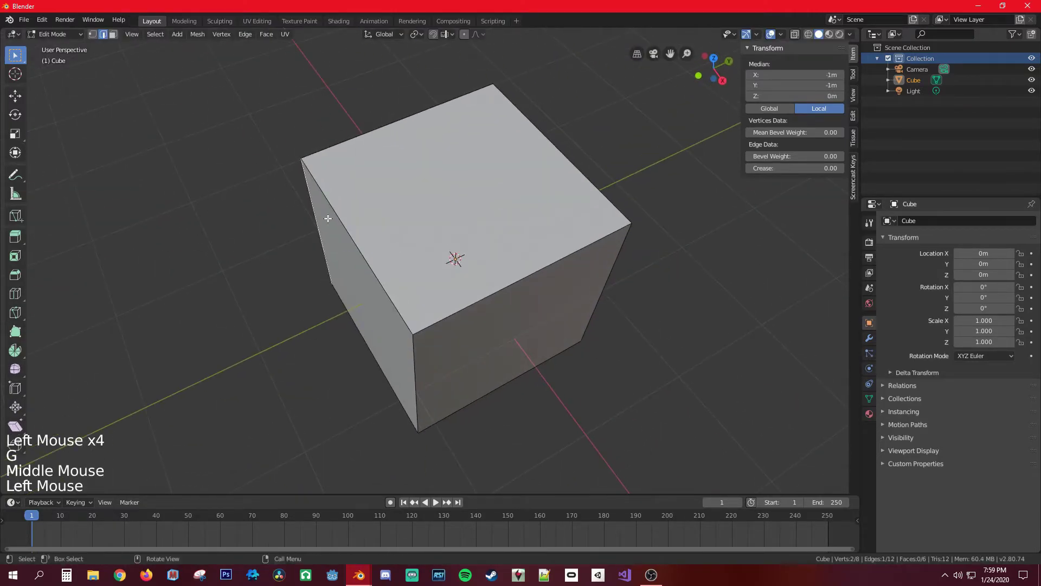
left_click(364, 142)
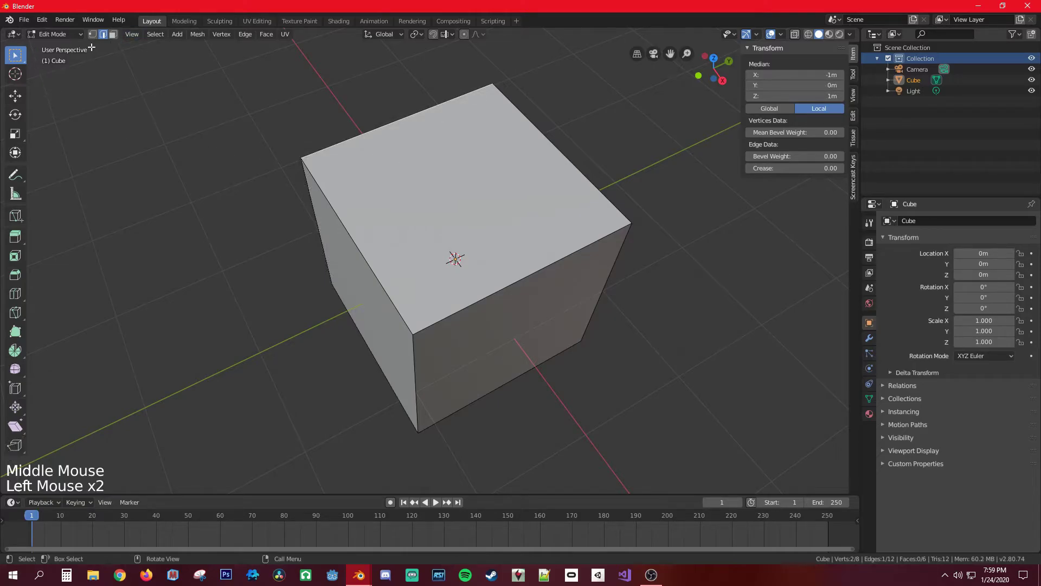
middle_click_drag(544, 251, 471, 181)
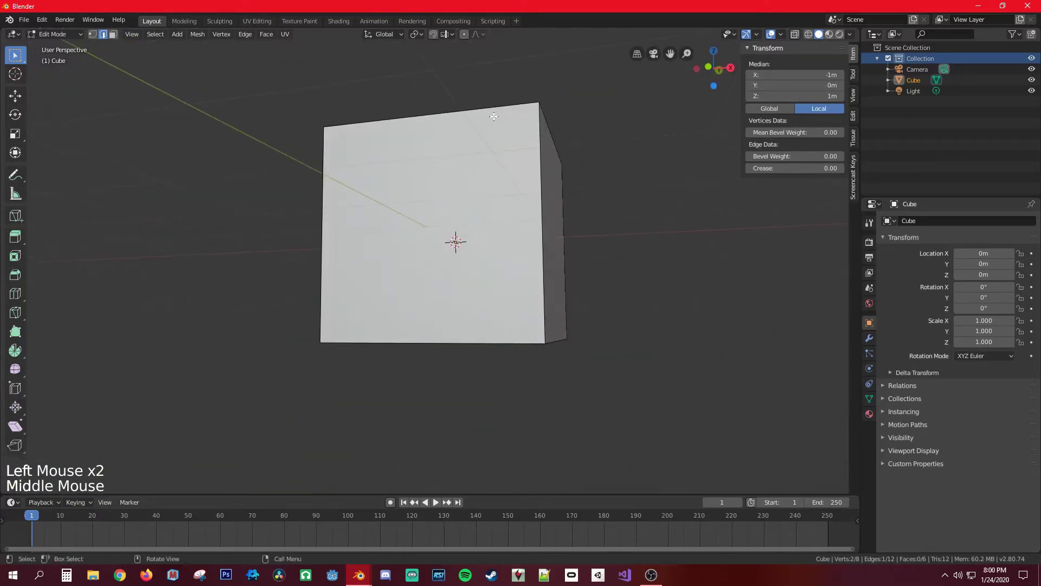
middle_click_drag(493, 116, 444, 249)
scroll(342, 262, "up", 2)
scroll(342, 263, "down", 10)
scroll(345, 266, "up", 13)
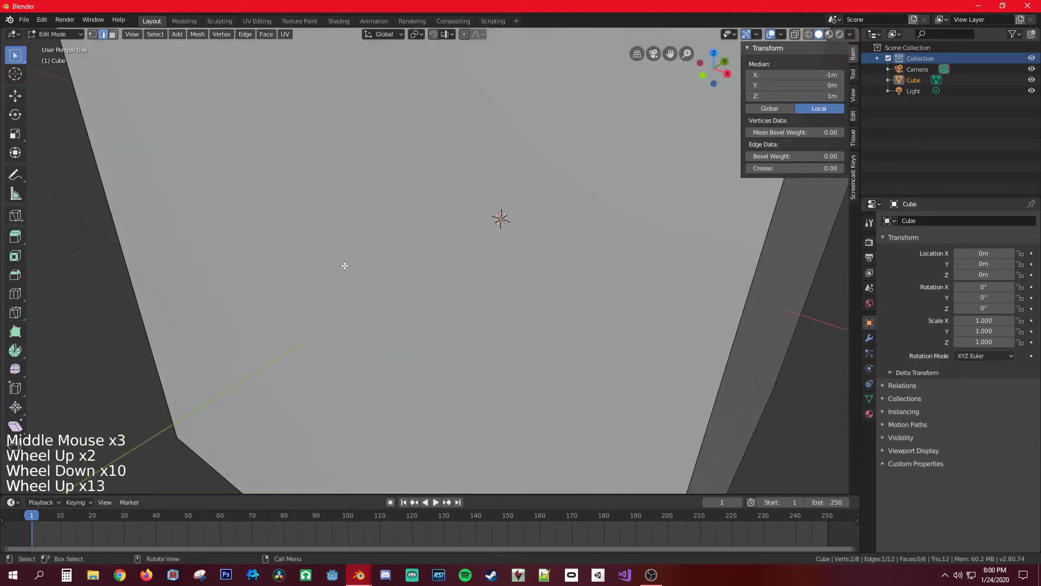
scroll(368, 256, "down", 4)
middle_click_drag(345, 265, 459, 248)
scroll(366, 250, "down", 3)
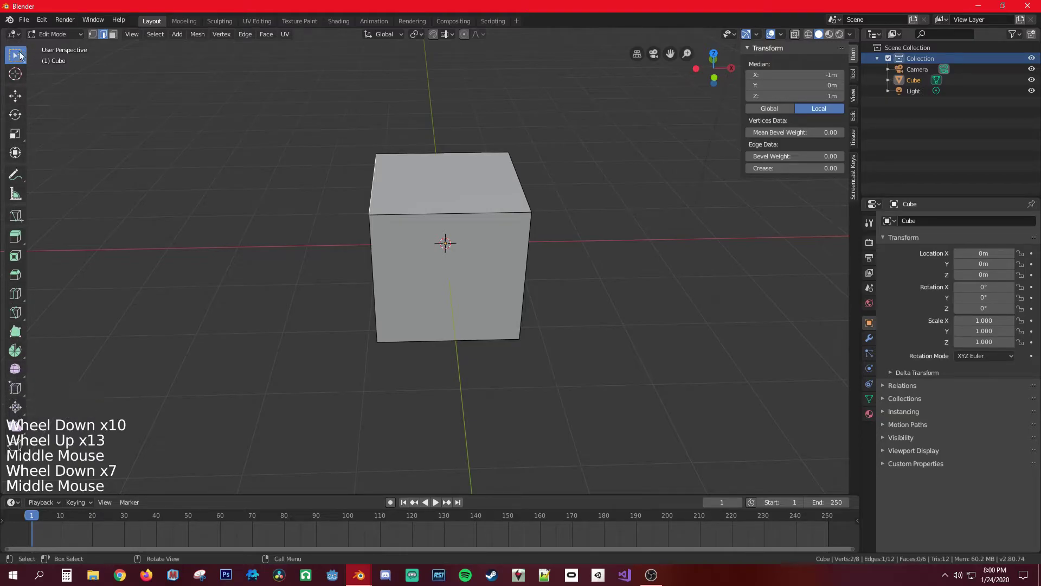
key("t")
key("t")
scroll(781, 179, "up", 5)
scroll(786, 205, "down", 5)
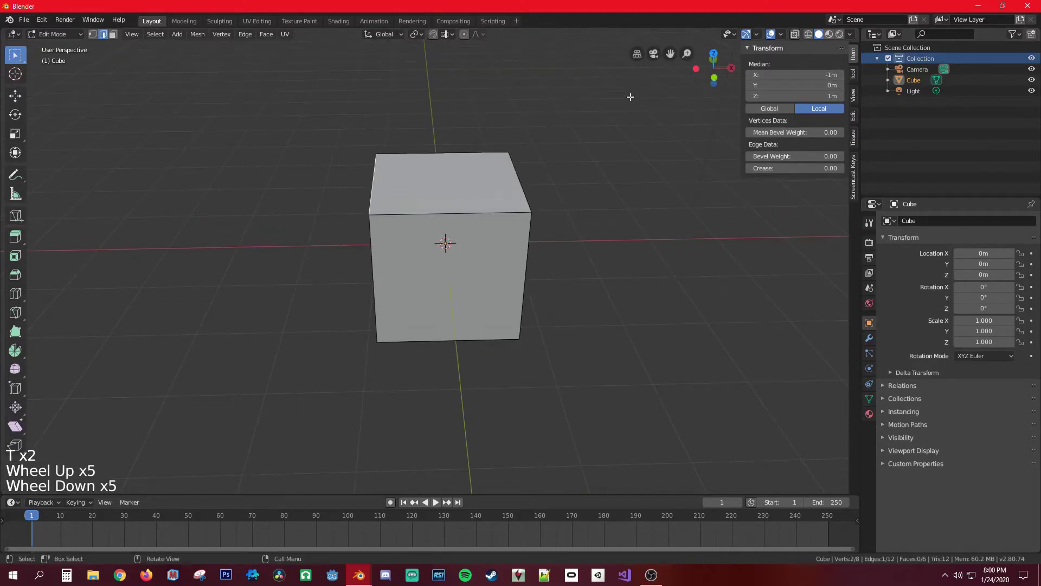
key("n")
key("n")
key("n")
key("n")
key("n")
key("n")
key("n")
key("n")
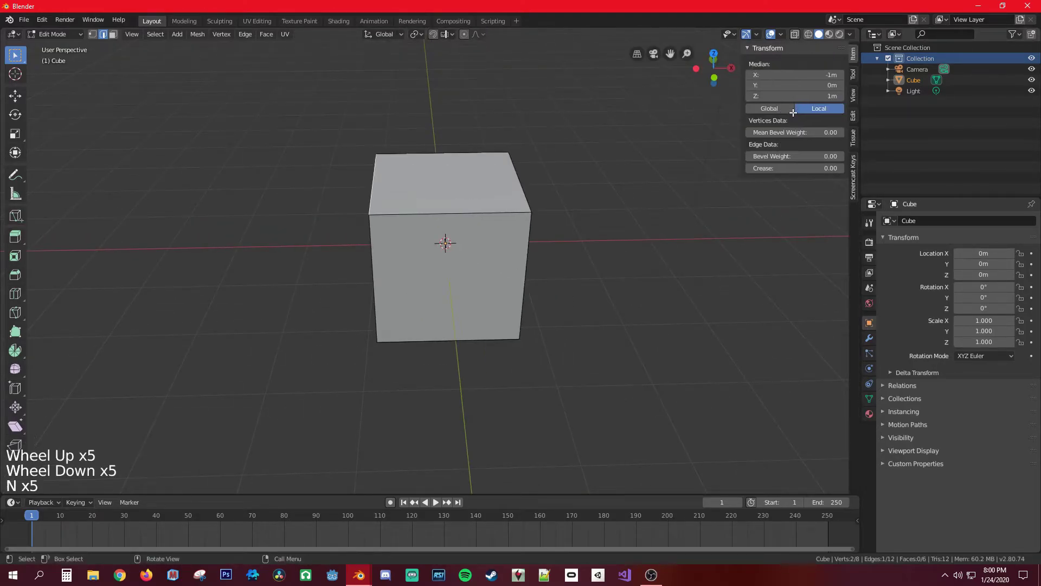
key("n")
key("n")
key("n")
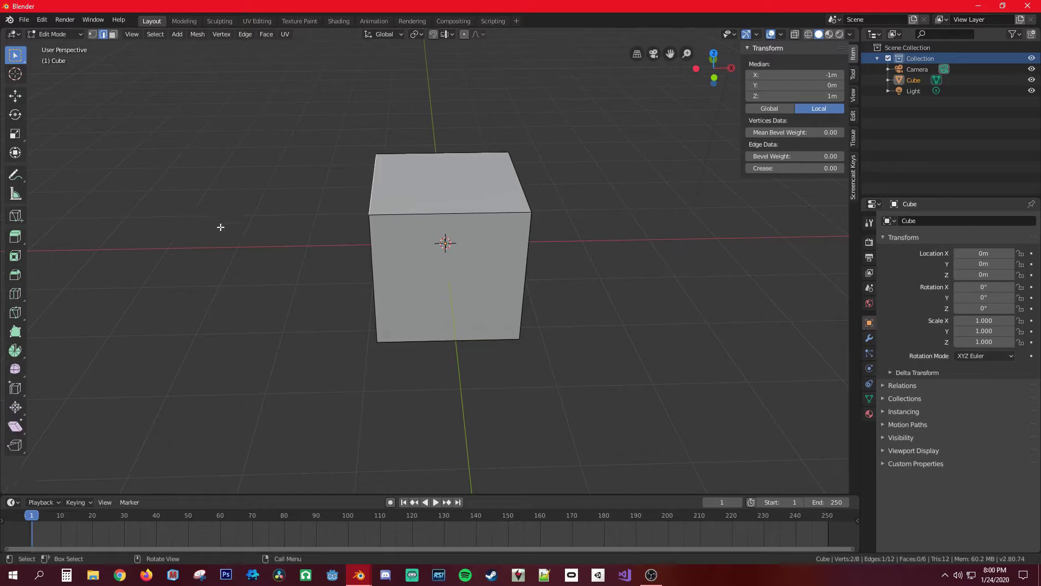
Switch the cube from Edit Mode to Object Mode using the mode dropdown
scroll(21, 291, "down", 6)
scroll(22, 354, "up", 12)
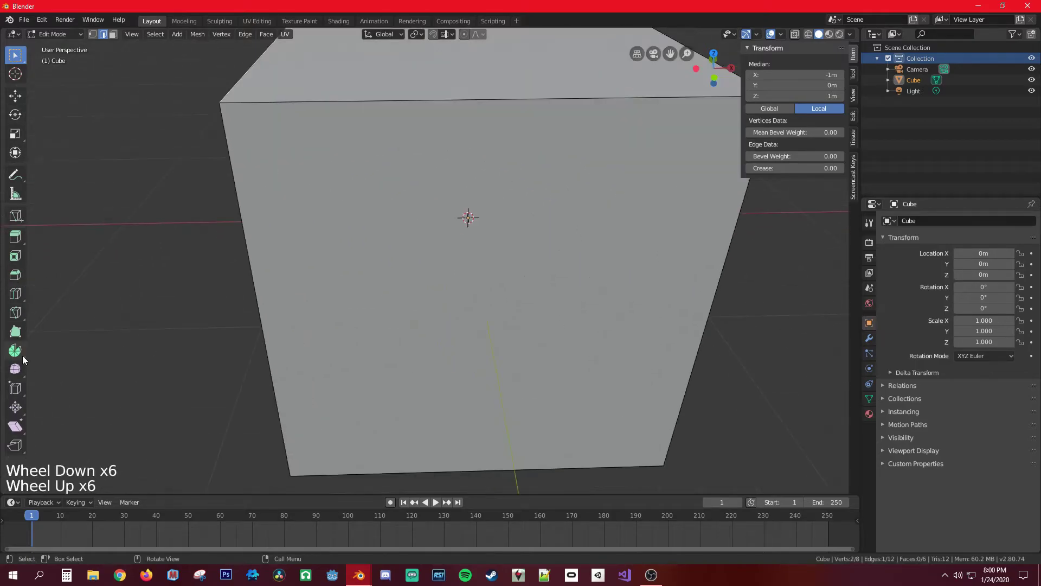
scroll(22, 350, "down", 20)
scroll(31, 239, "down", 12)
scroll(62, 57, "up", 9)
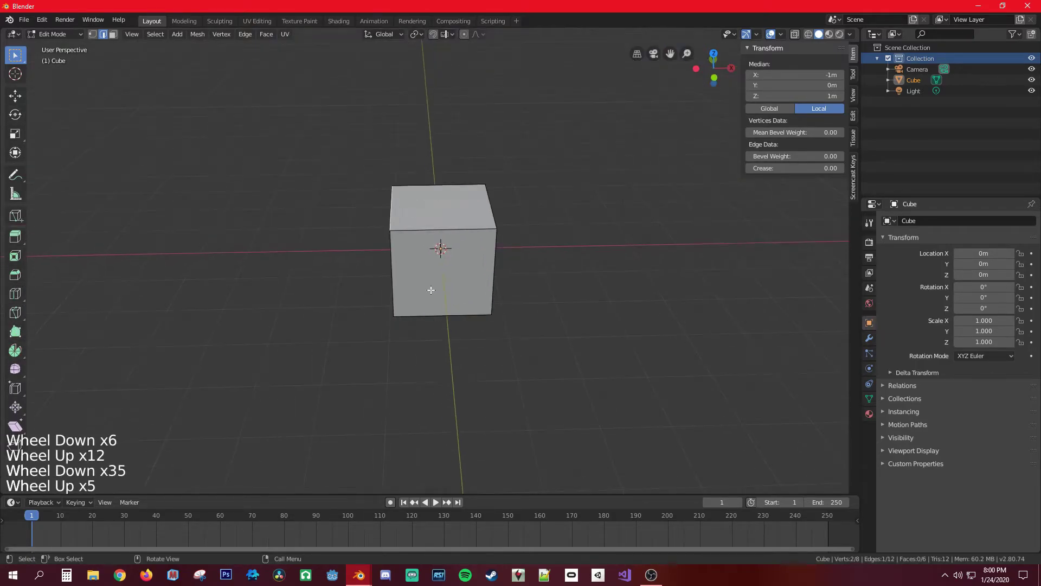
left_click(31, 42)
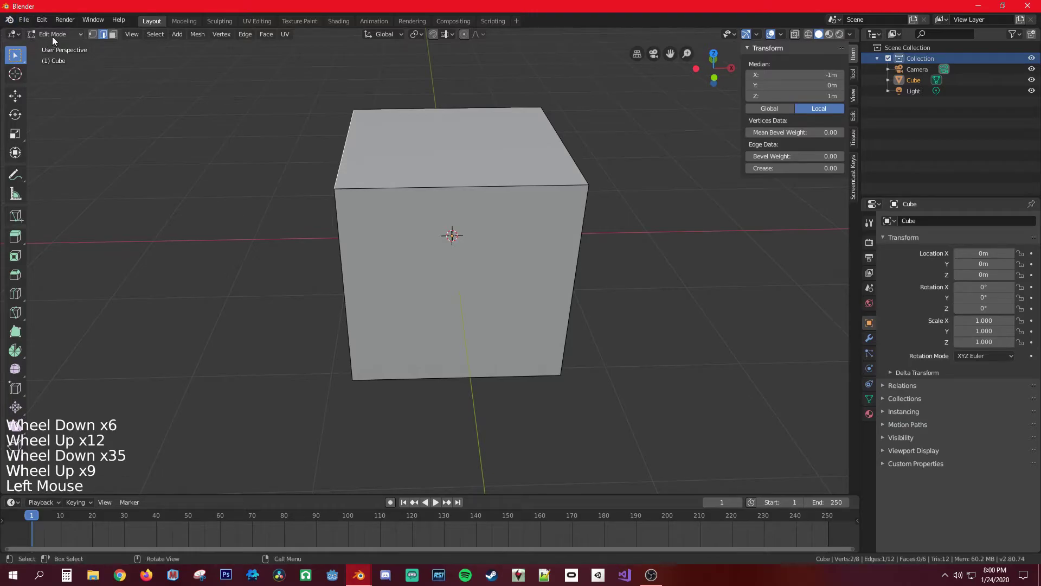
left_click(54, 36)
left_click(55, 47)
Reopen the interaction mode list, then orbit and zoom toward a more frontal cube view
left_click(60, 34)
left_click(58, 35)
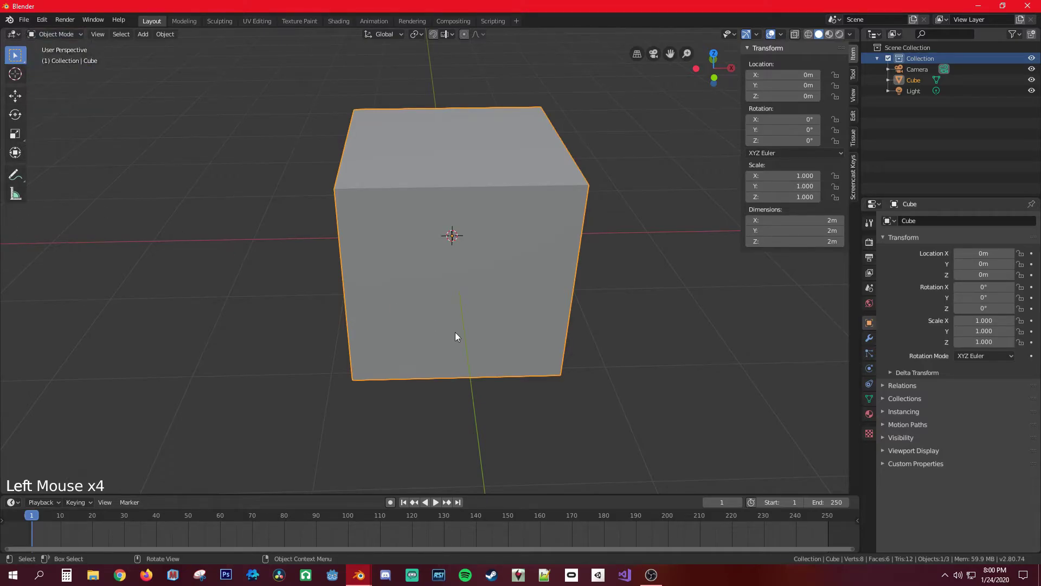
middle_click_drag(388, 306, 376, 314)
scroll(482, 320, "down", 1)
middle_click_drag(483, 320, 434, 285)
scroll(435, 282, "down", 6)
scroll(436, 279, "up", 5)
scroll(438, 275, "down", 4)
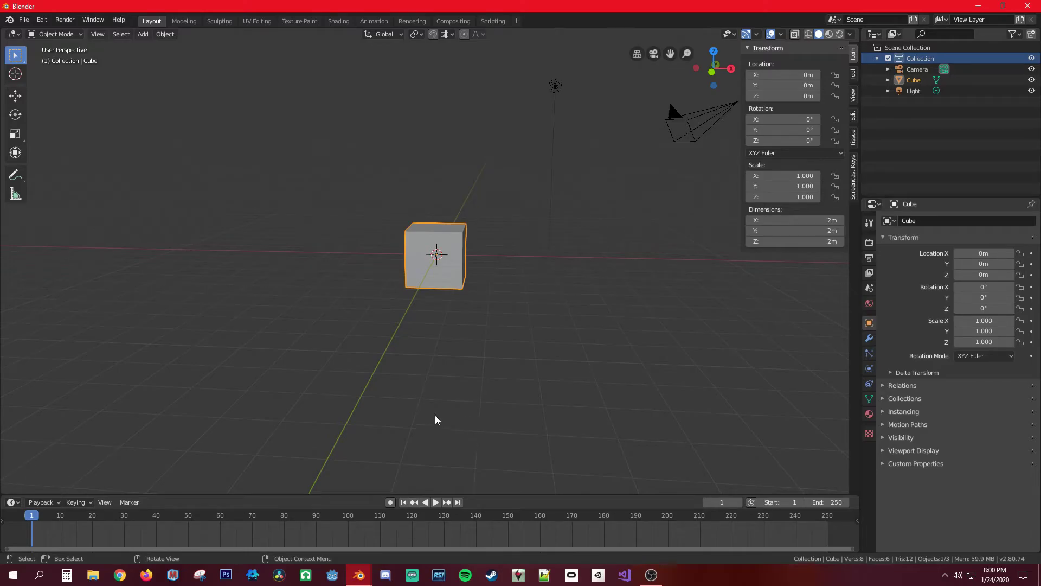
Toggle Edit Mode, then use the grave-key view pie to jump to front, back and front views
key("Tab")
key("Tab")
key("grave")
key("grave")
key("7")
key("grave")
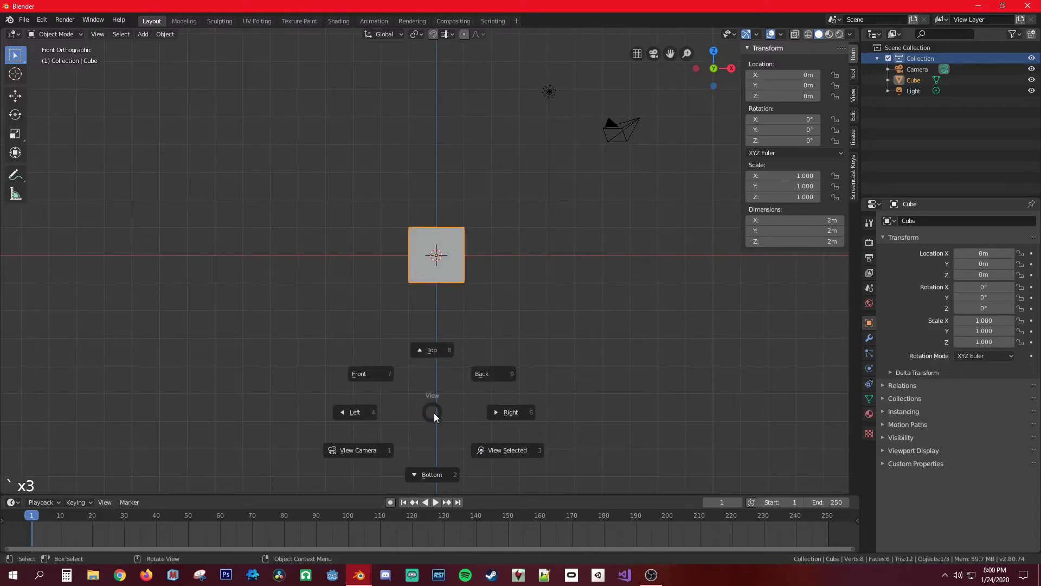
left_click(446, 405)
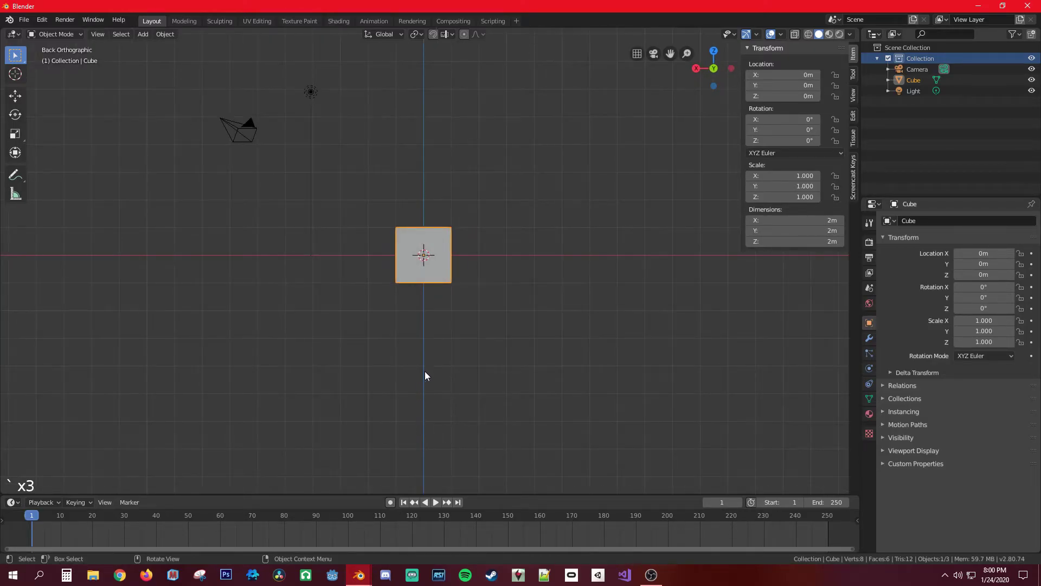
key("grave")
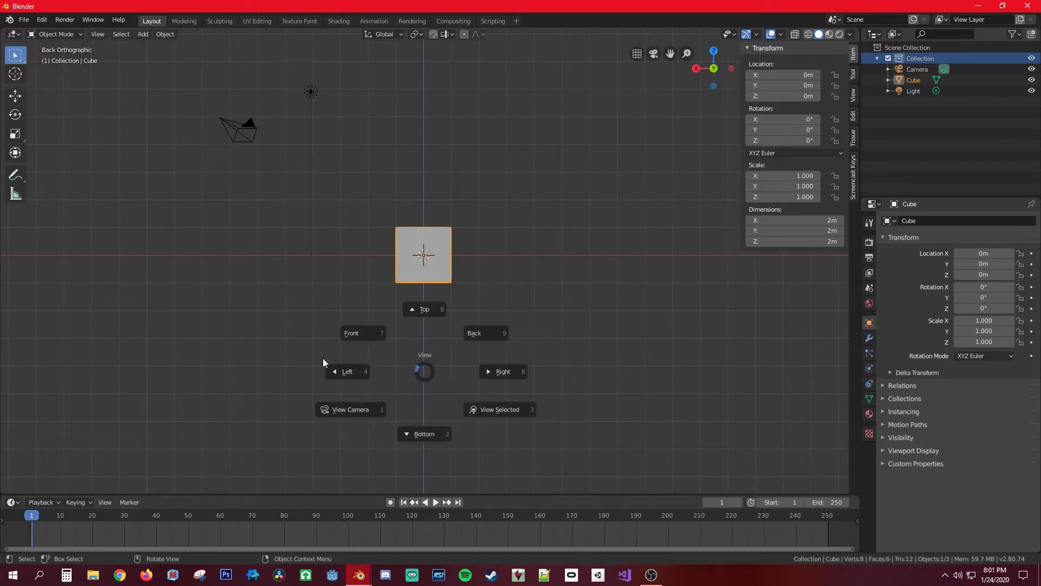
left_click(363, 329)
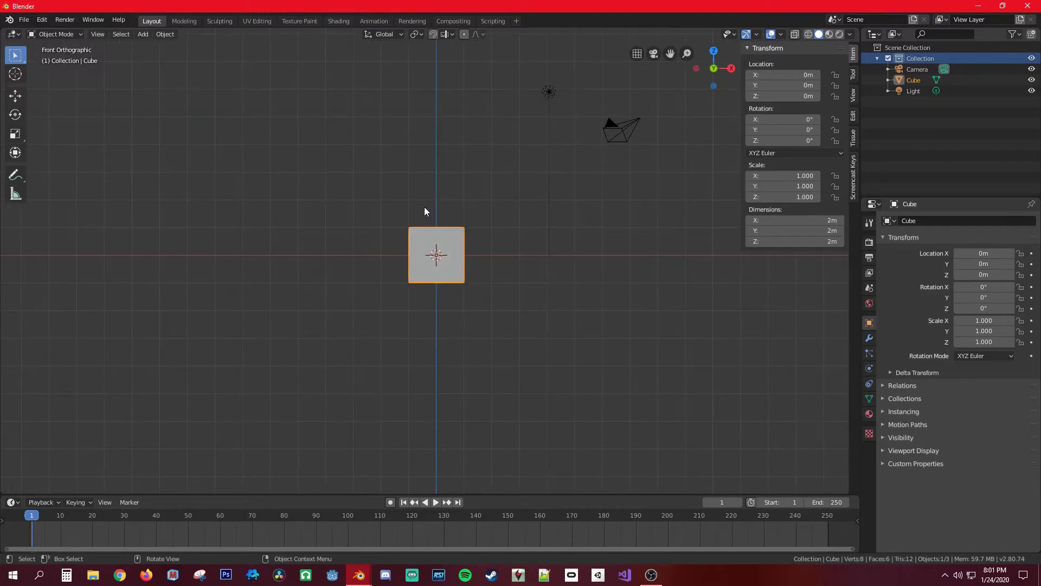
Orbit back into perspective and zoom out to face the cube almost squarely
middle_click_drag(421, 207, 487, 318)
scroll(487, 318, "up", 5)
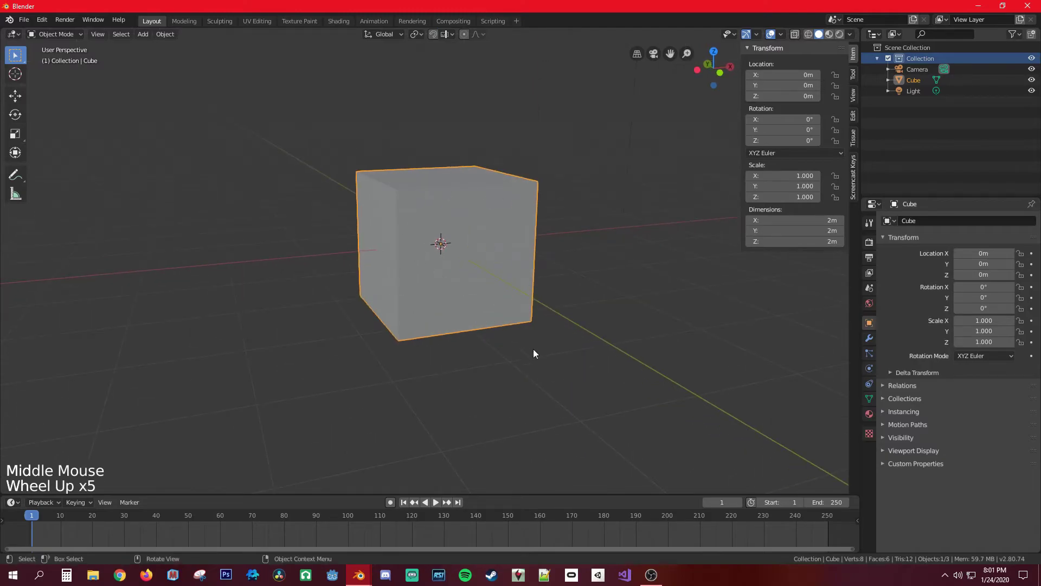
middle_click_drag(624, 306, 568, 295)
scroll(568, 295, "down", 1)
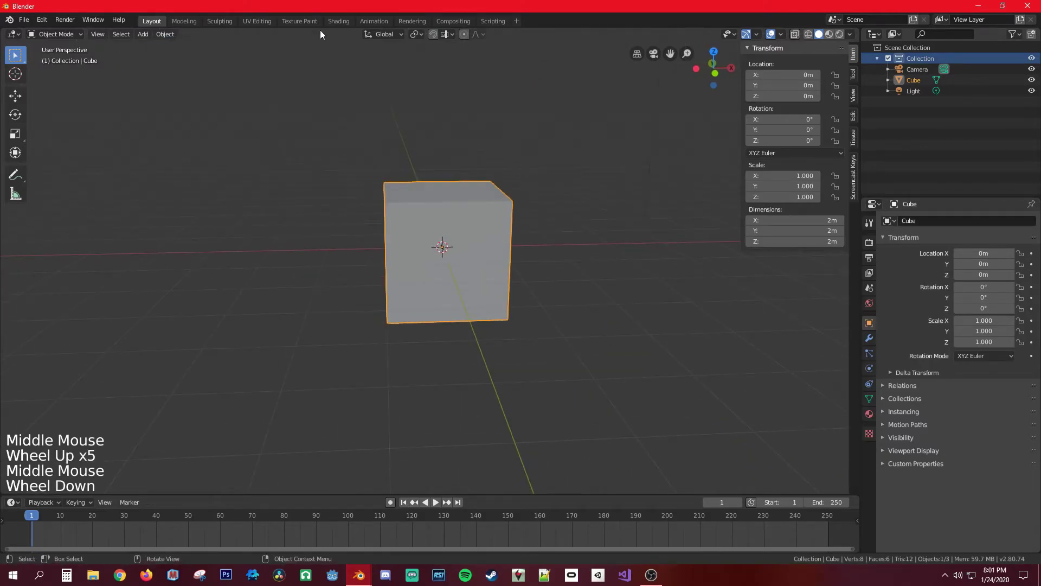
Browse the View > Viewpoint presets without choosing one, then reselect the cube and orbit lower
left_click(94, 34)
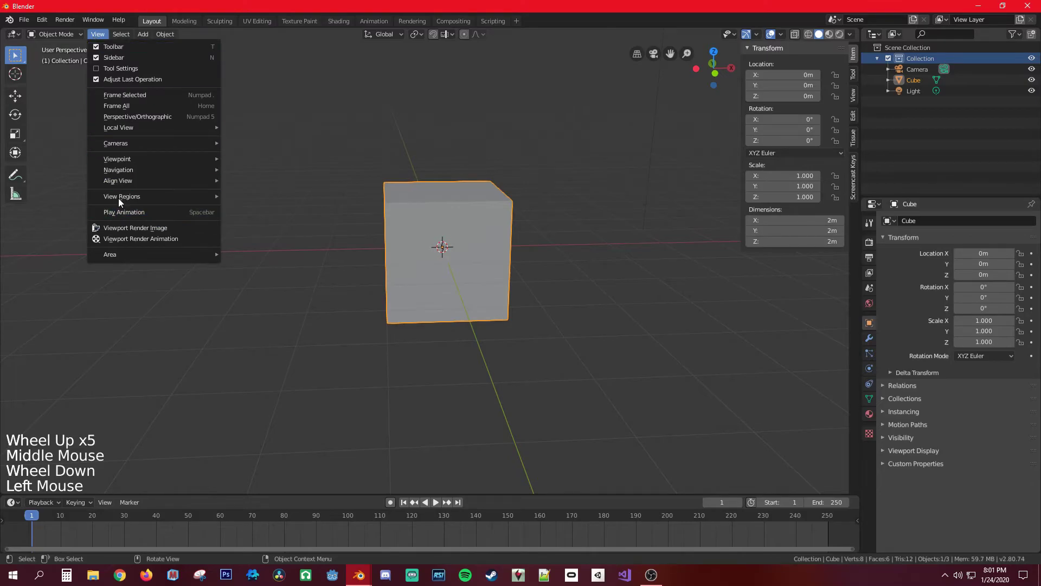
mouse_move(163, 161)
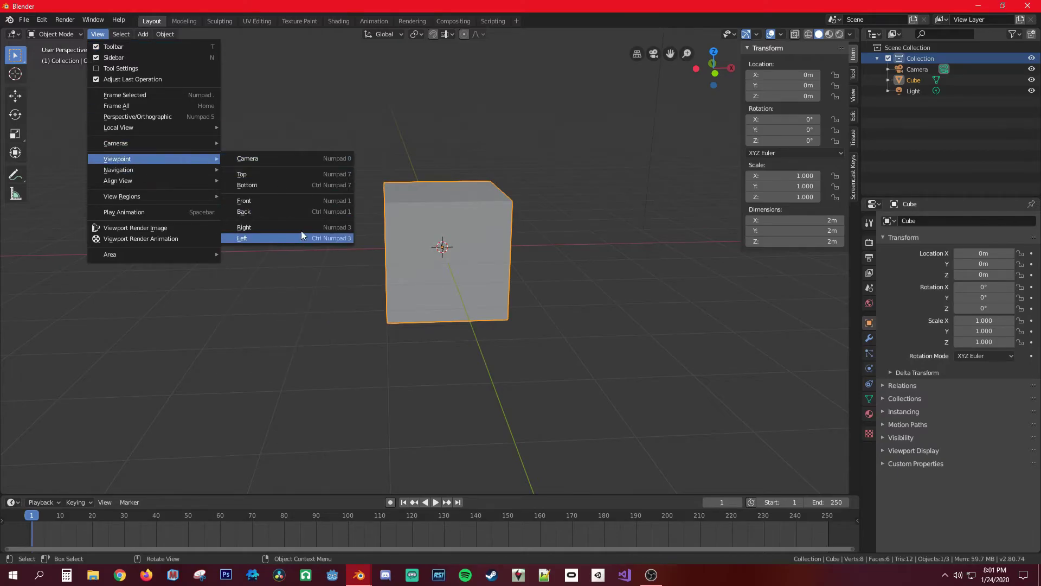
left_click(496, 99)
left_click(453, 283)
middle_click_drag(485, 262, 567, 278)
Snap through front, right, top and bottom views with Numpad 1, 3, 7 and 9
key("KP_1")
key("KP_3")
key("KP_1")
key("KP_7")
key("KP_9")
key("KP_1")
Step-orbit around the cube with Numpad 2, 4, 6, 8, toggling orthographic with Numpad 5
key("KP_2")
key("KP_3")
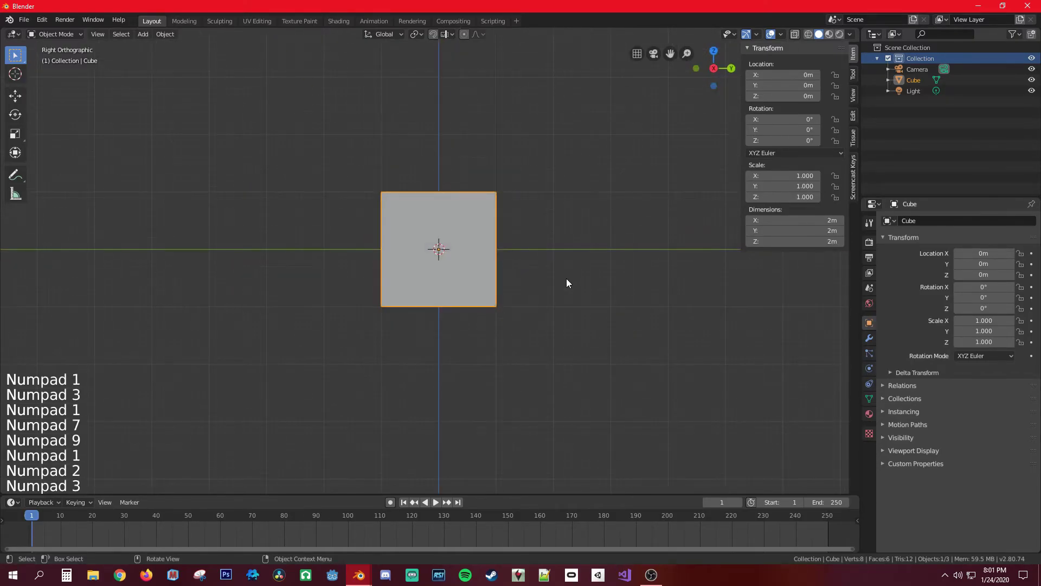
key("KP_4")
key("KP_1")
key("KP_2")
key("KP_3")
key("KP_4")
key("KP_5")
key("KP_6")
key("KP_8")
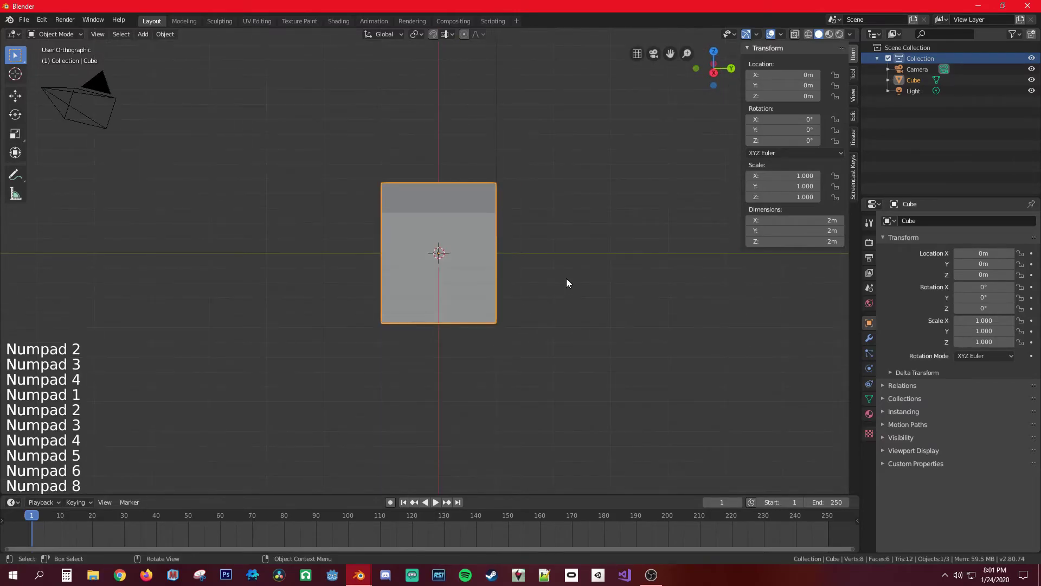
key("KP_8")
key("KP_9")
key("KP_2")
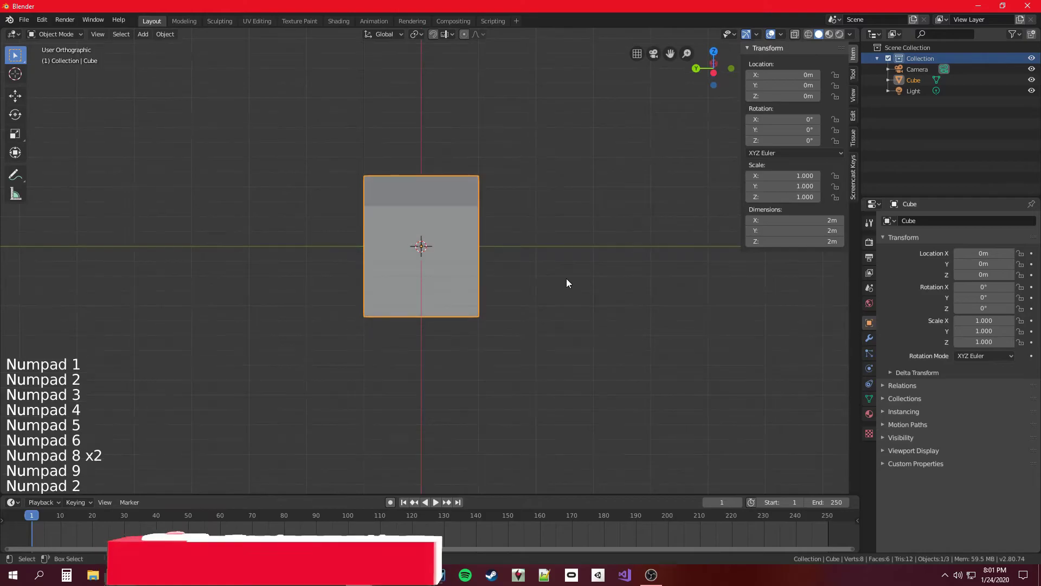
key("KP_2")
key("KP_2")
key("KP_4")
key("KP_6")
key("KP_8")
key("KP_2")
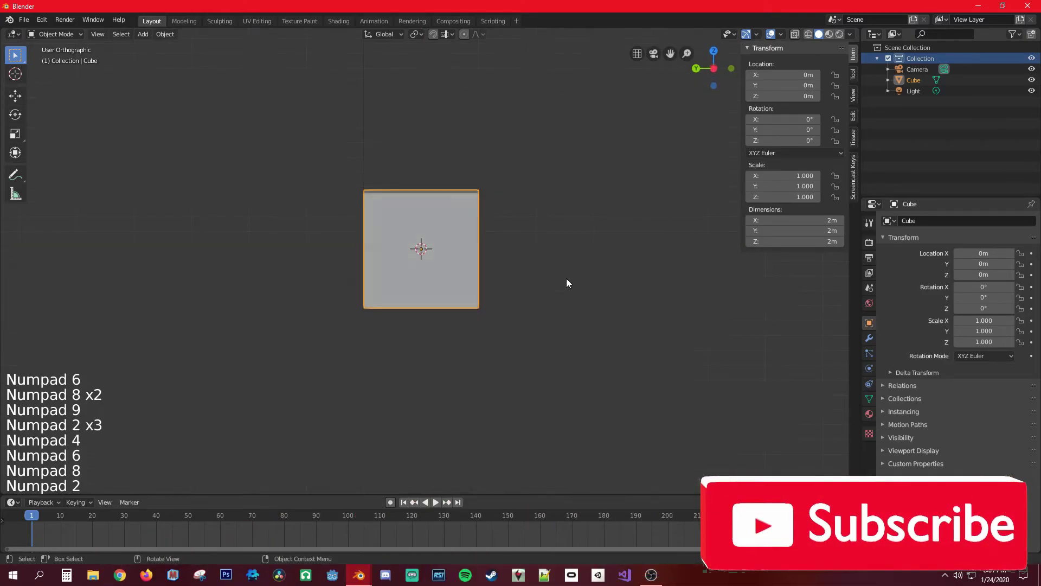
key("KP_4")
key("KP_6")
key("KP_8")
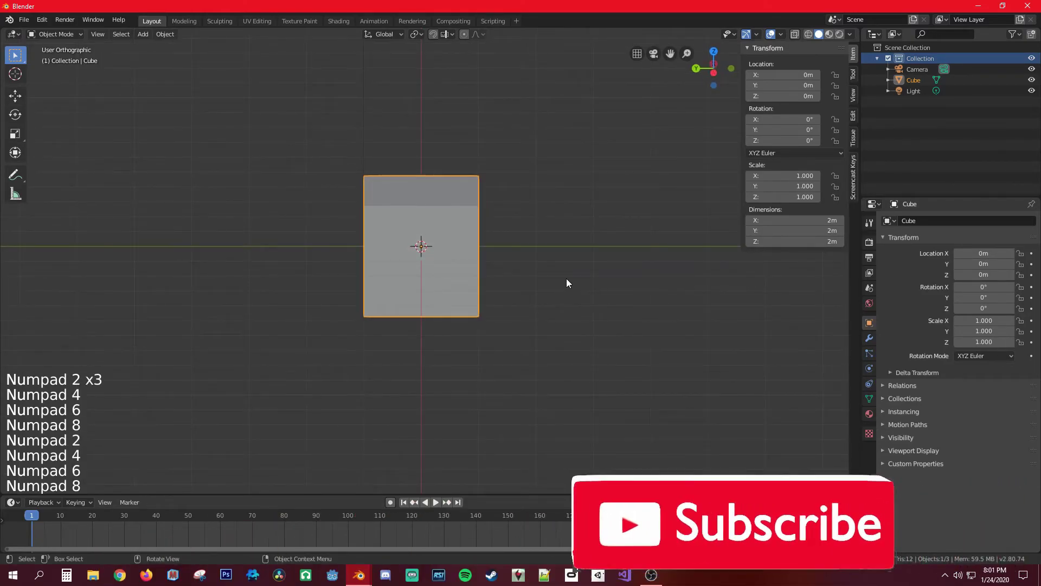
key("KP_2")
key("KP_2")
key("KP_2")
key("KP_3")
key("KP_4")
key("KP_4")
key("KP_4")
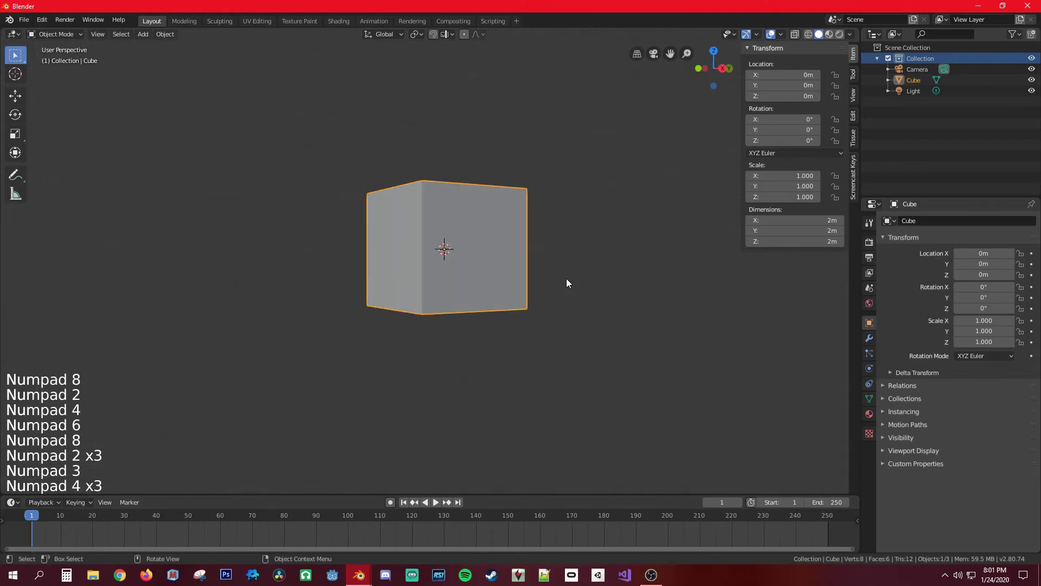
key("KP_6")
key("KP_6")
key("KP_6")
key("KP_6")
key("KP_6")
key("KP_8")
key("KP_8")
key("KP_8")
key("KP_2")
key("KP_2")
key("KP_2")
key("KP_6")
key("KP_6")
key("KP_6")
key("KP_4")
key("KP_4")
key("KP_4")
key("KP_4")
key("KP_4")
Snap again through front, right, top and bottom views, ending on front
key("KP_1")
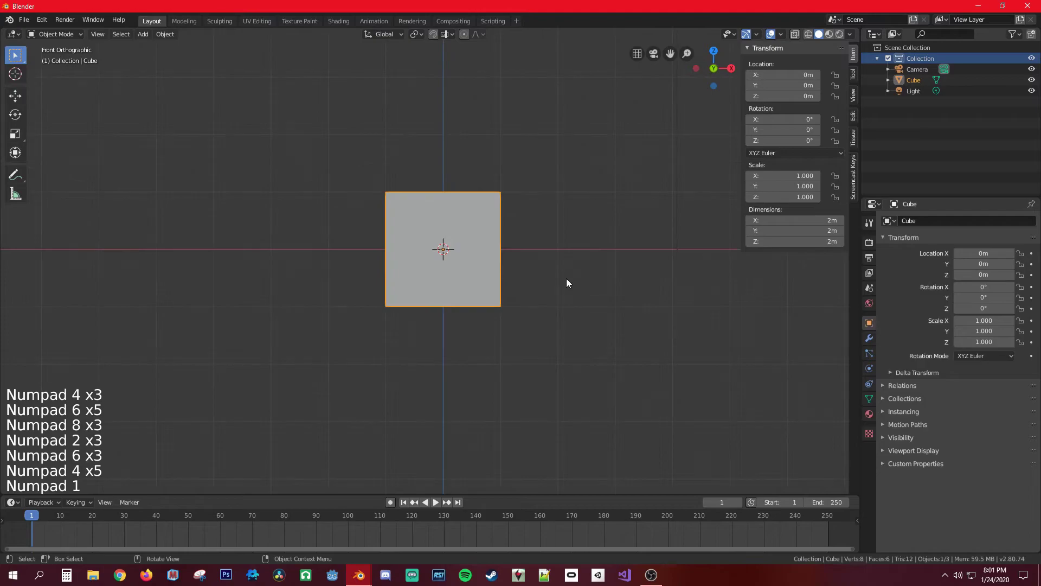
key("KP_3")
key("KP_1")
key("KP_3")
key("KP_7")
key("KP_9")
key("KP_1")
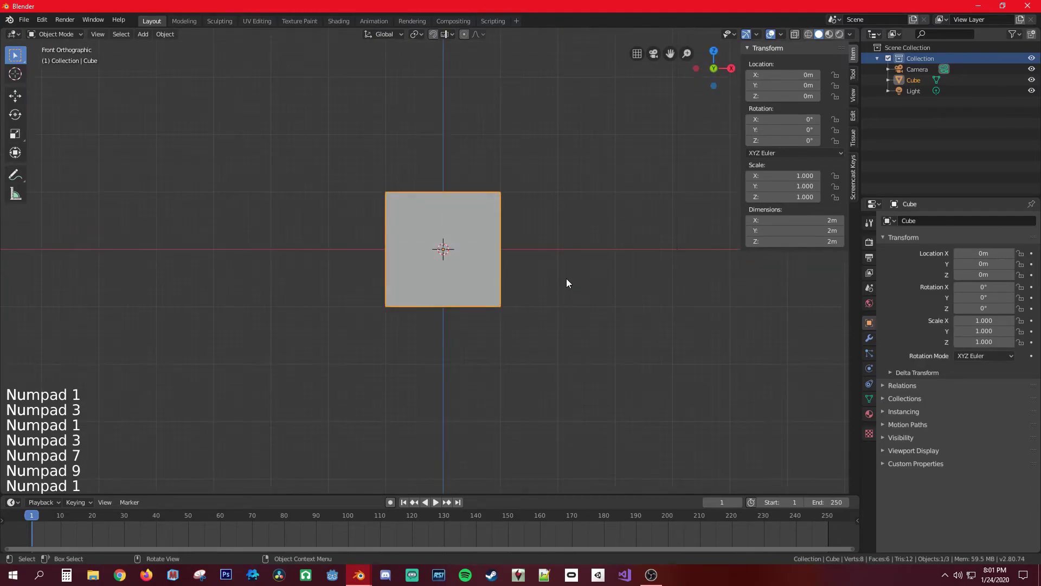
Switch to the back view with Ctrl+Numpad 1 and return to front, twice
key("shift")
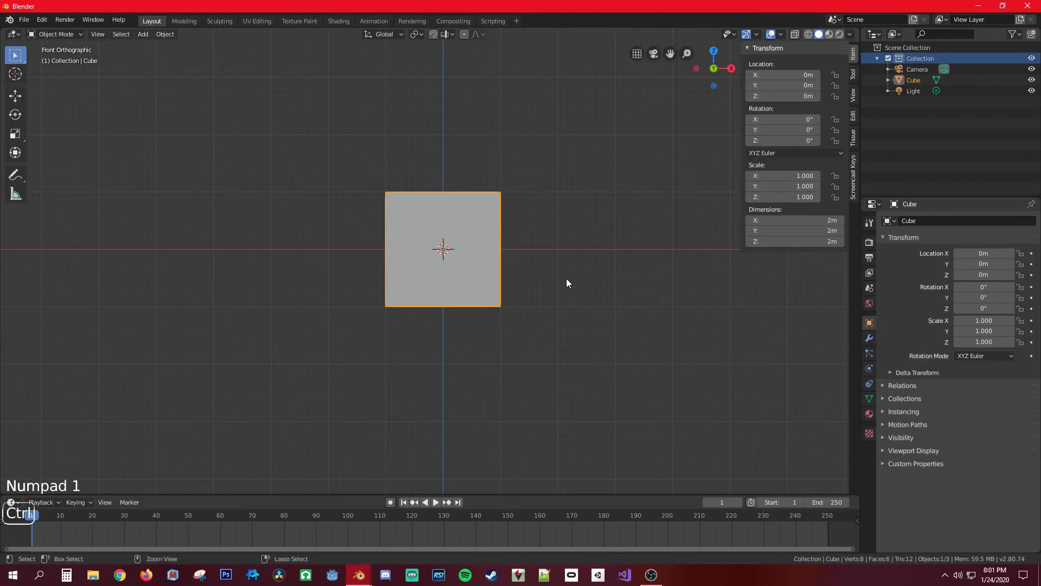
key("ctrl+KP_1")
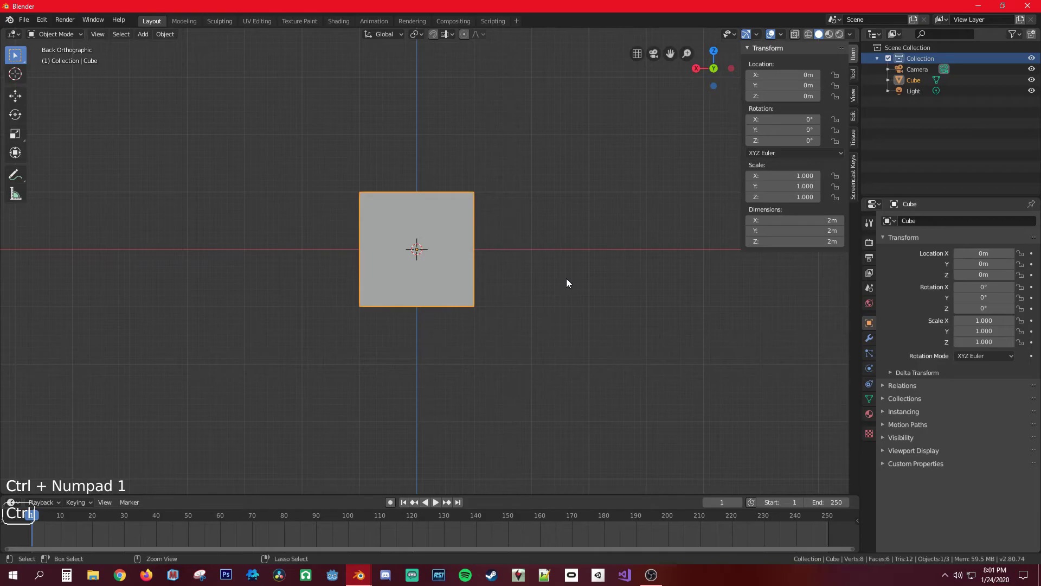
key("KP_1")
key("ctrl")
key("ctrl+KP_1")
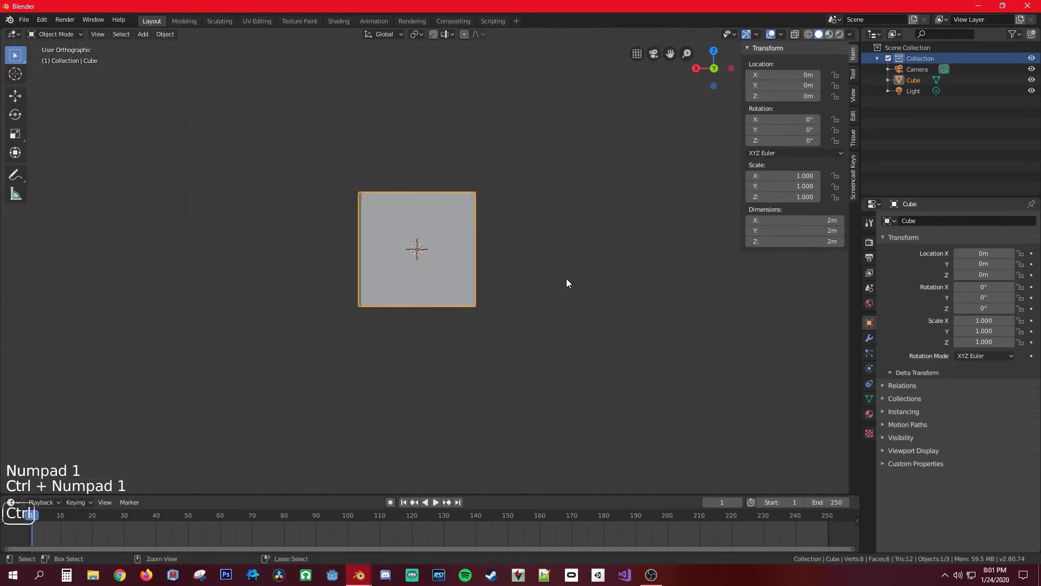
key("KP_1")
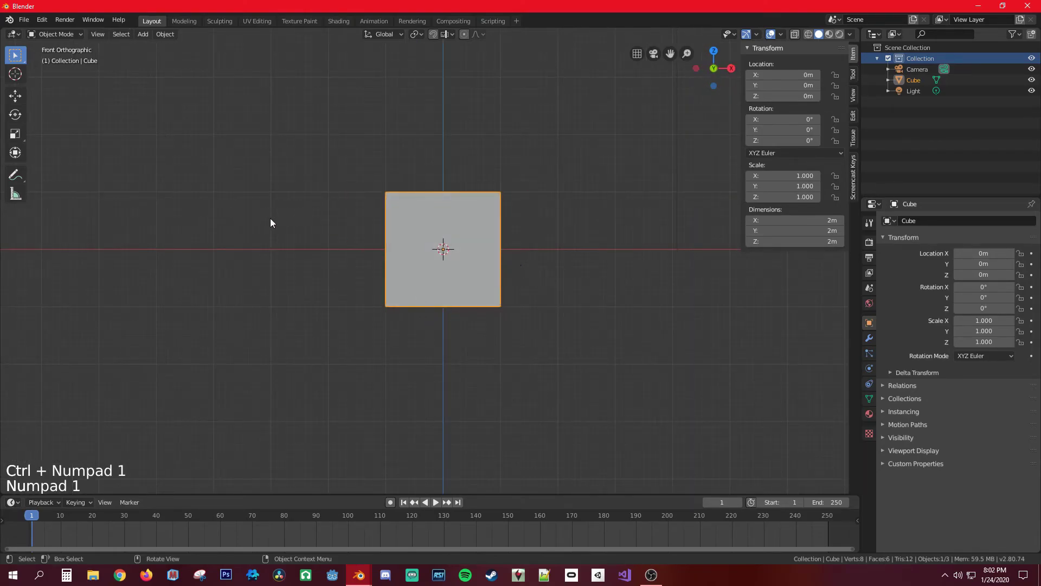
Orbit into perspective, zoom in and out, and pan to frame the whole cube at an angle
middle_click_drag(367, 230, 402, 216)
scroll(454, 316, "down", 4)
scroll(447, 312, "up", 7)
scroll(403, 217, "down", 1)
scroll(470, 257, "up", 6)
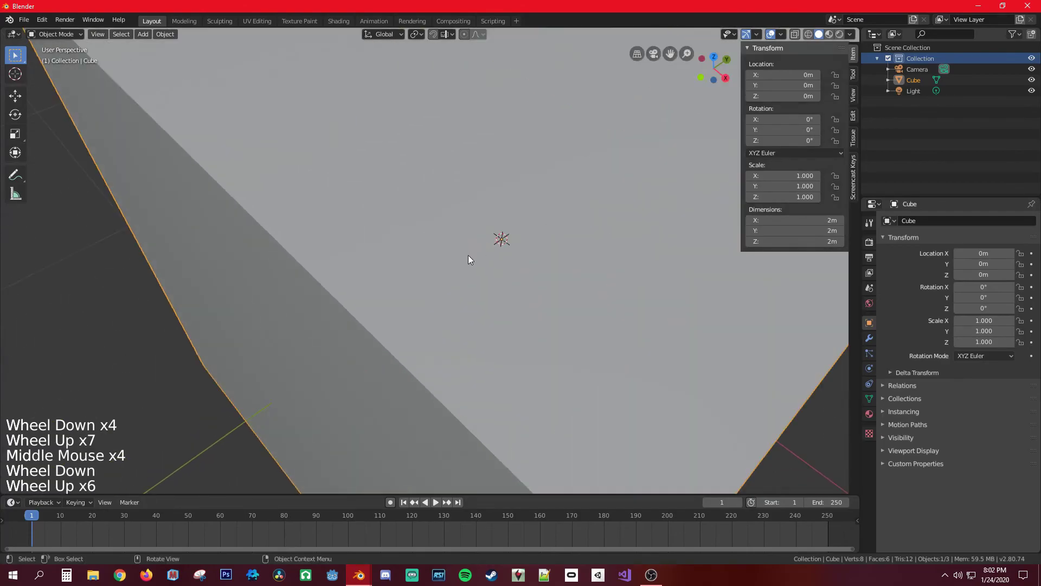
scroll(477, 269, "down", 11)
scroll(477, 265, "up", 4)
middle_click_drag(471, 281, 394, 239, "shift")
scroll(433, 271, "up", 1, "shift")
scroll(428, 265, "down", 1)
scroll(423, 260, "up", 1, "shift")
scroll(434, 271, "up", 5)
middle_click_drag(422, 357, 503, 318, "shift")
scroll(454, 284, "down", 5)
Deselect the cube, show its empty Modifier tab, and browse Add Modifier without adding one
left_click(868, 338)
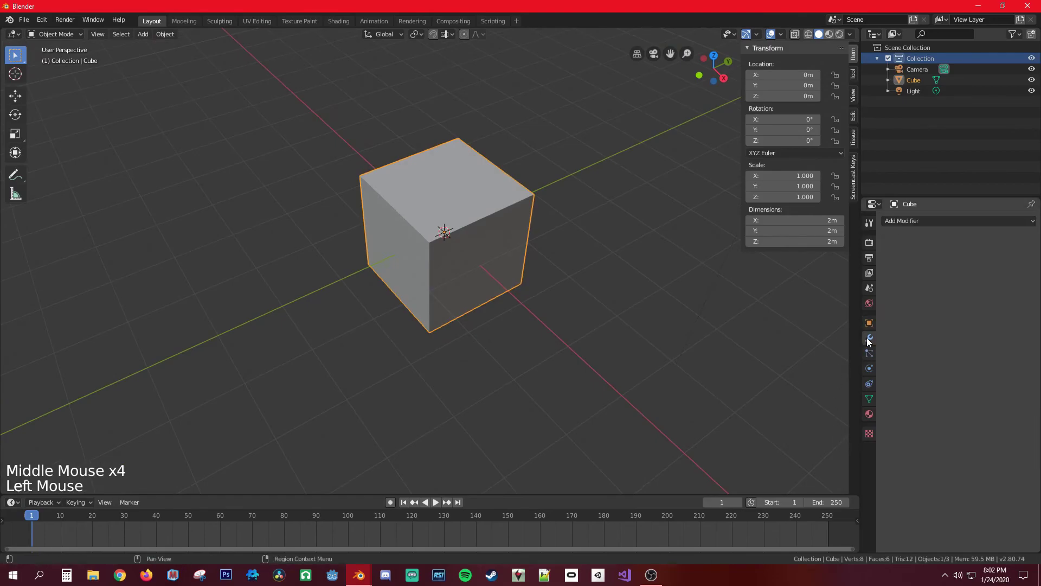
left_click(857, 370)
left_click(867, 341)
left_click(924, 249)
left_click(919, 220)
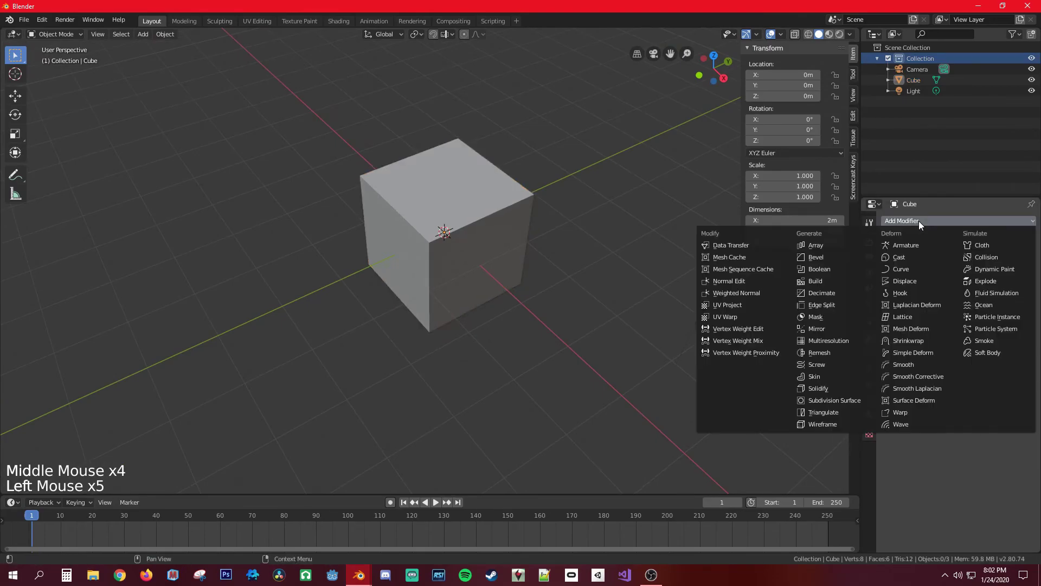
left_click(638, 266)
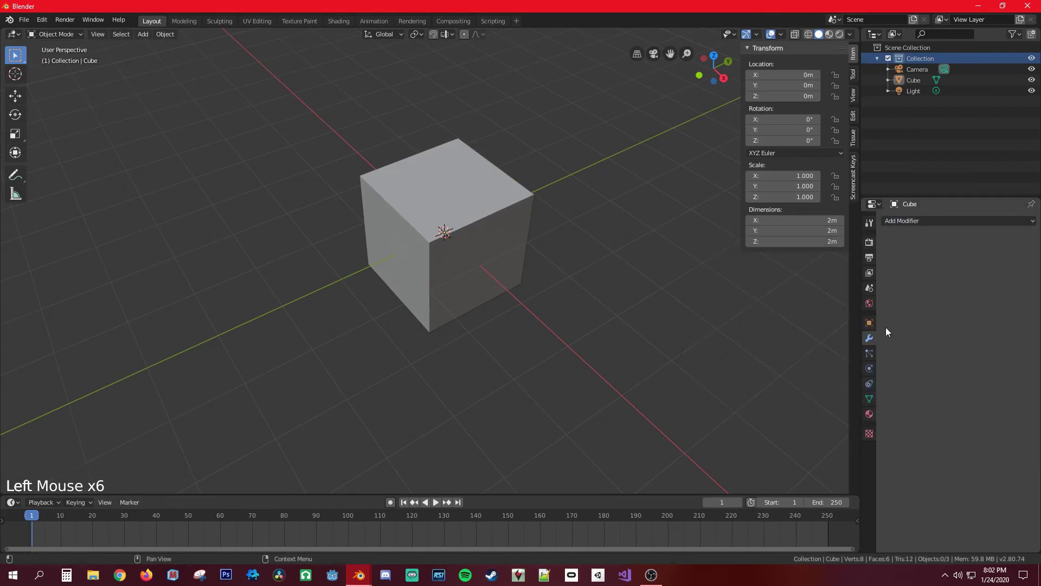
left_click(881, 329)
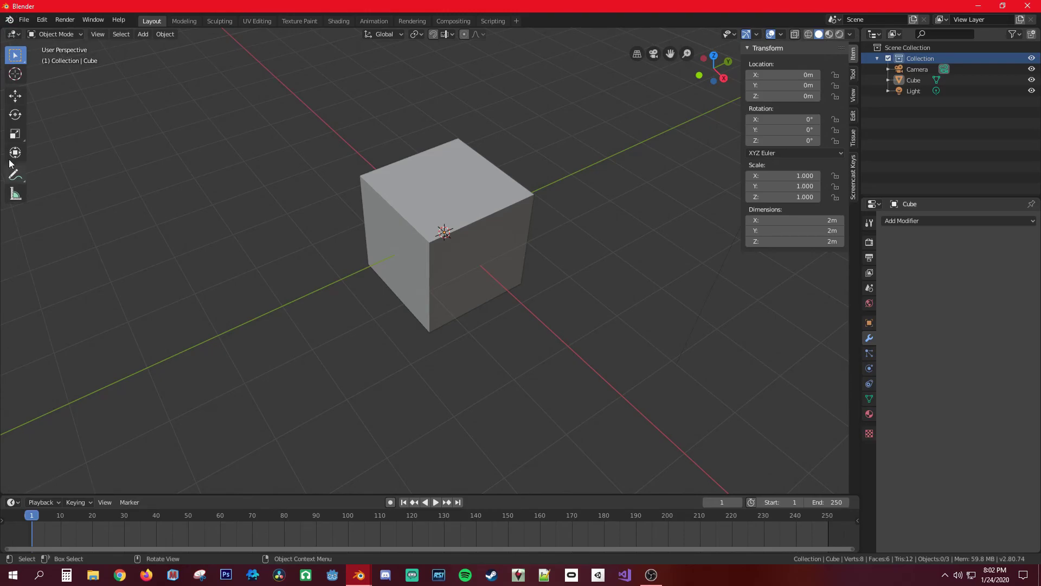
Try the Measure, Scale and Cursor tools, then return to Box Select
left_click(16, 193)
left_click(15, 134)
left_click(16, 73)
left_click(15, 55)
Browse the interaction mode, Add and Object header menus without choosing anything
left_click(57, 34)
left_click(136, 34)
mouse_move(167, 36)
left_click(166, 34)
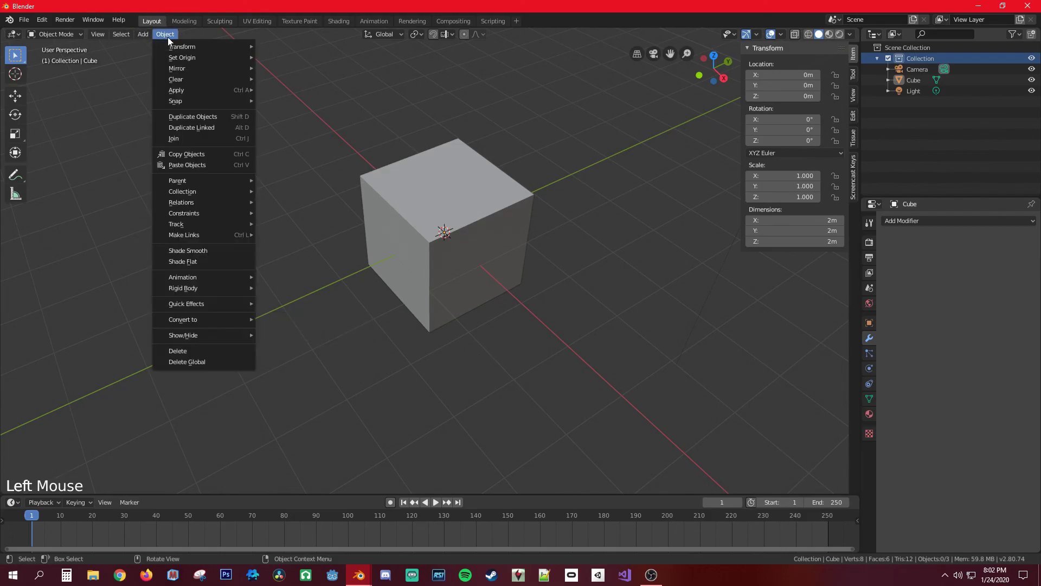
Visit the Scripting workspace, return to Layout, and orbit to view the cube nearly head-on
left_click(500, 22)
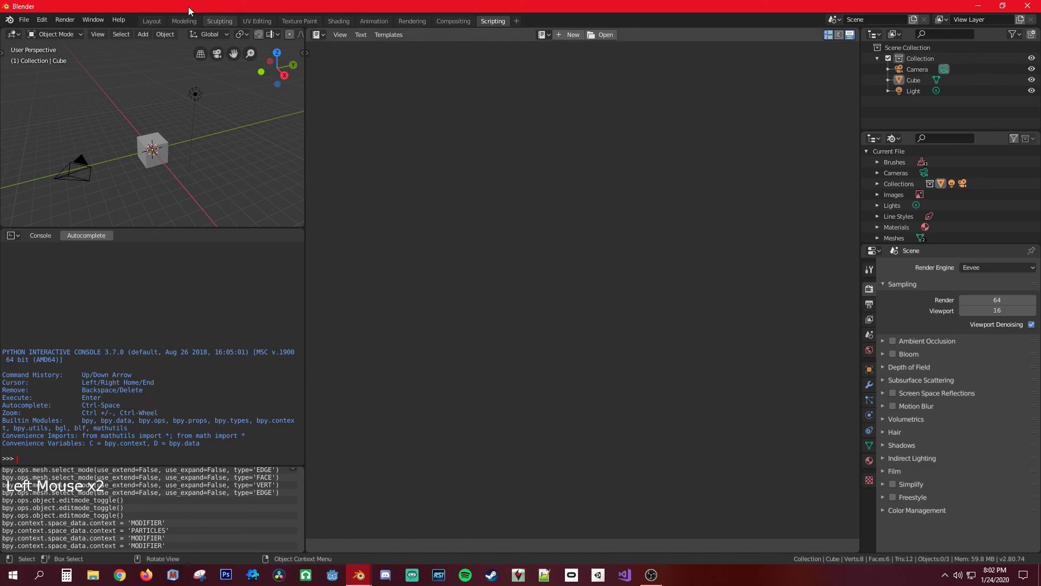
left_click(151, 20)
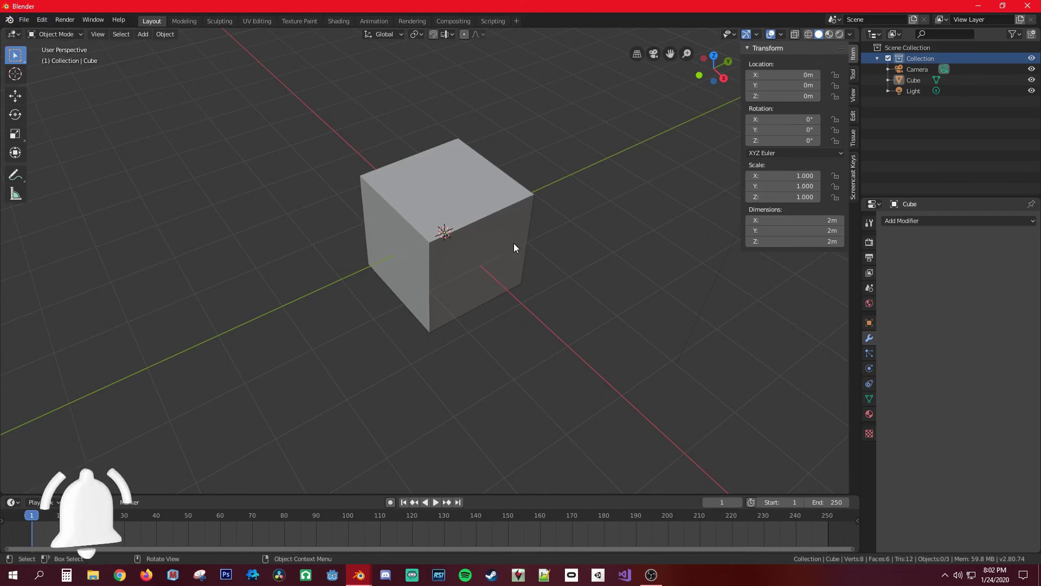
middle_click_drag(510, 232, 461, 214)
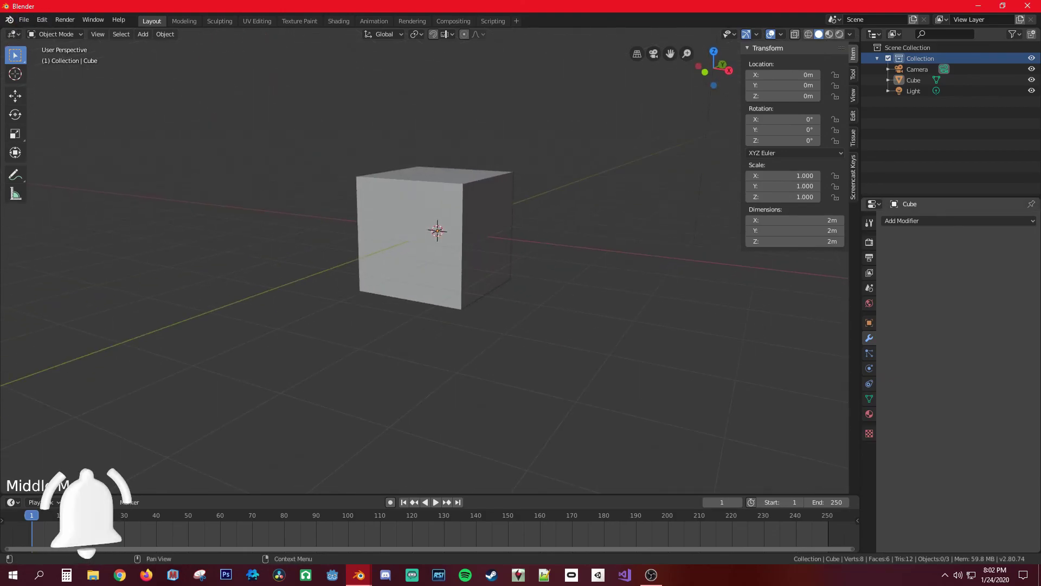